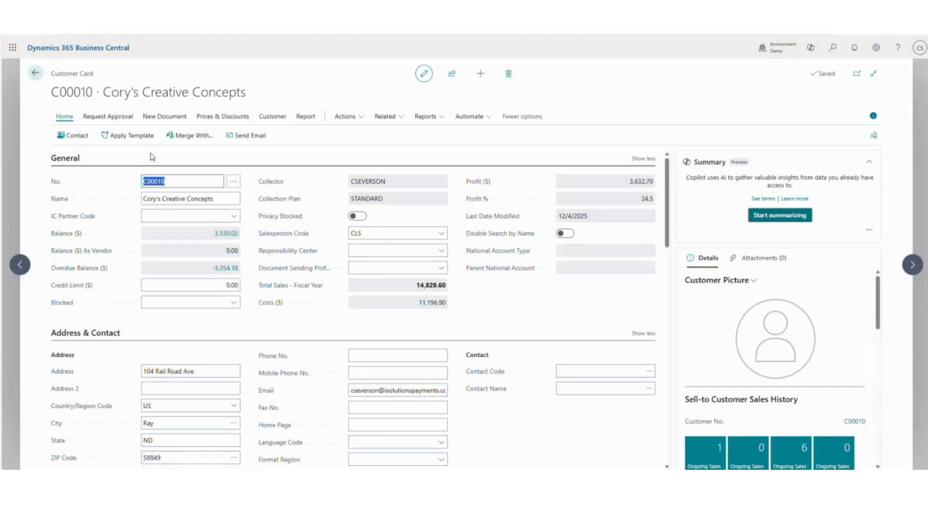
- From the Cory's Creative Concepts customer card, create new sales invoice S-INV102312
{"action": "left_click", "coordinate": [168, 117]}
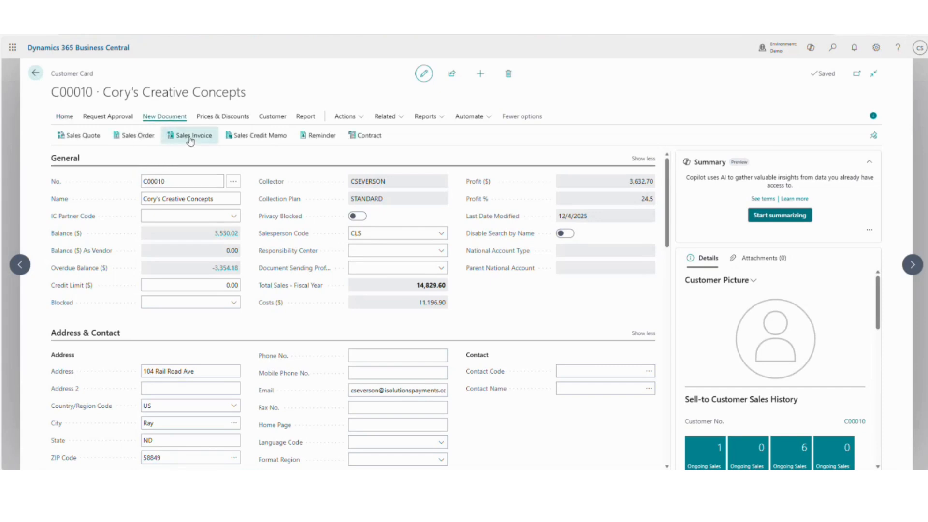
{"action": "left_click", "coordinate": [190, 136]}
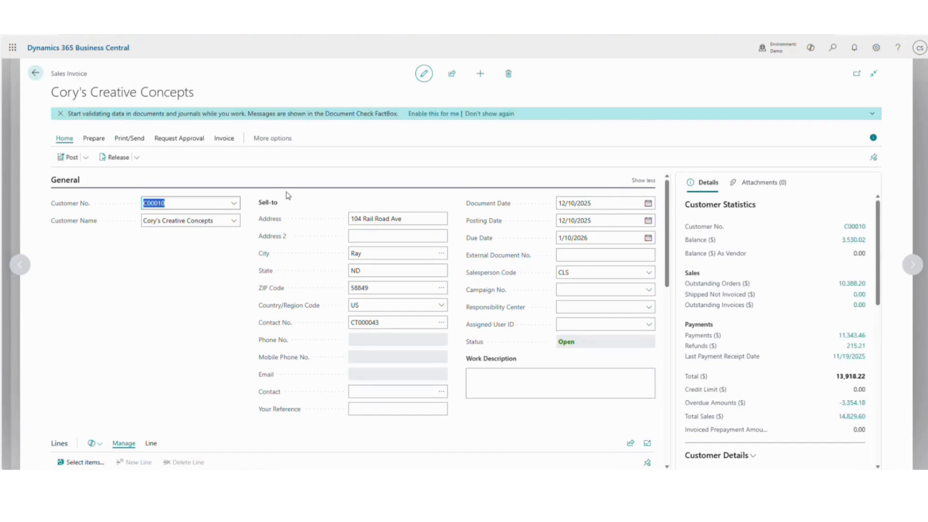
{"action": "scroll", "coordinate": [288, 203], "scroll_direction": "down", "scroll_amount": 4}
- Add one ATHENS Desk (item 1896-S) at quantity 1 to the invoice lines
{"action": "left_click", "coordinate": [183, 322]}
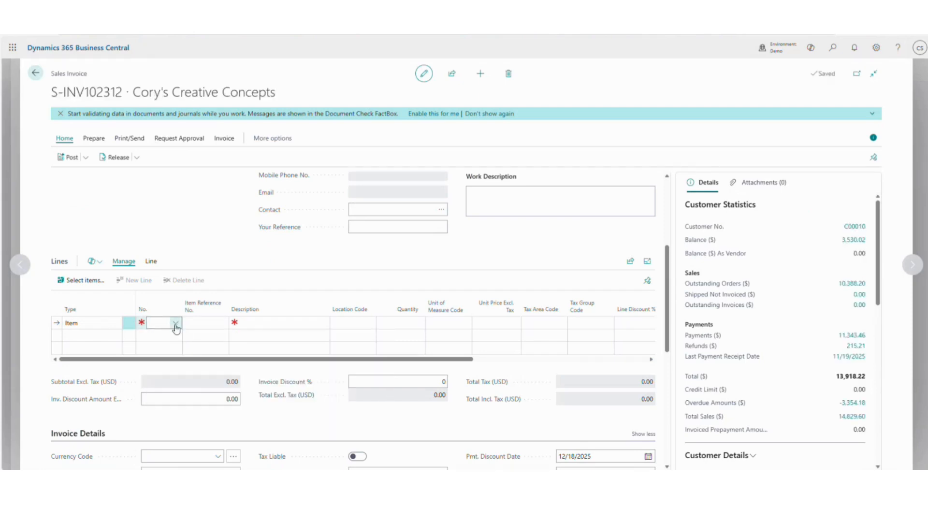
{"action": "left_click", "coordinate": [176, 324]}
{"action": "left_click", "coordinate": [214, 361]}
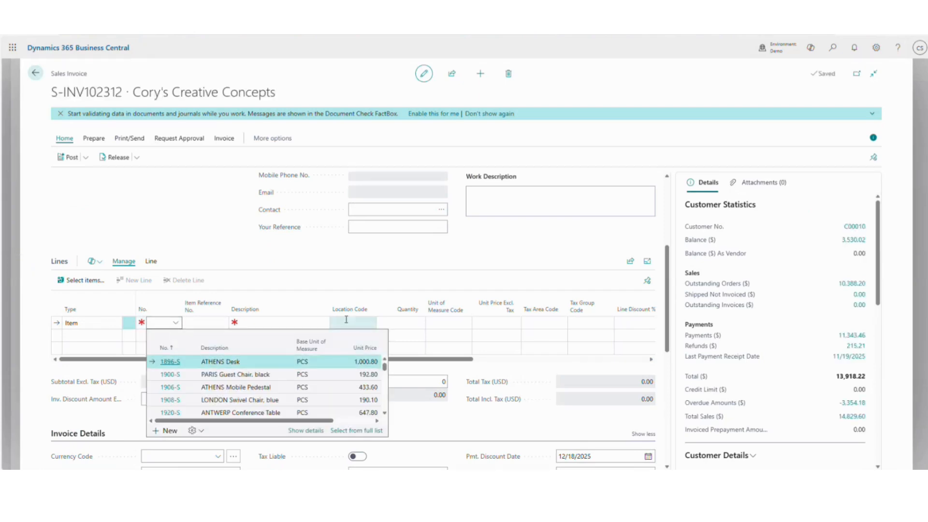
{"action": "left_click", "coordinate": [402, 322]}
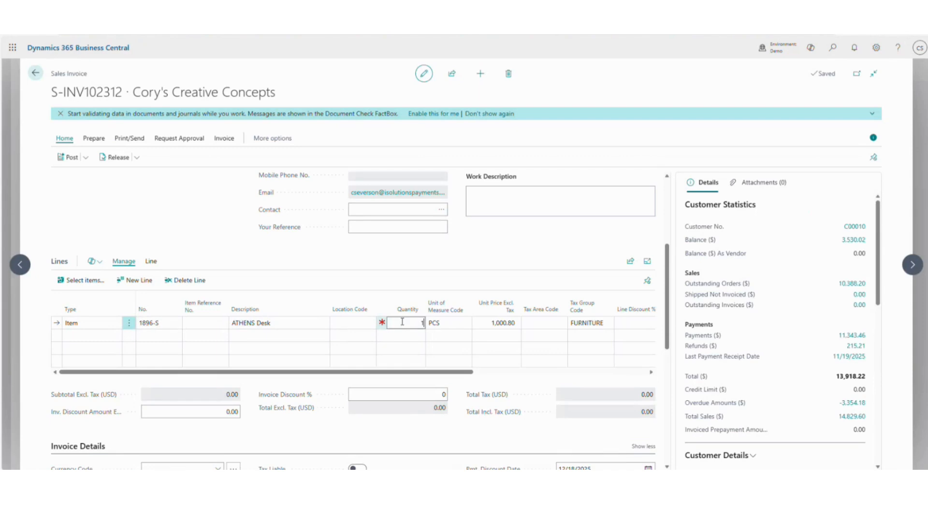
{"action": "type", "text": "1"}
{"action": "key", "text": "Tab"}
{"action": "left_click", "coordinate": [154, 195]}
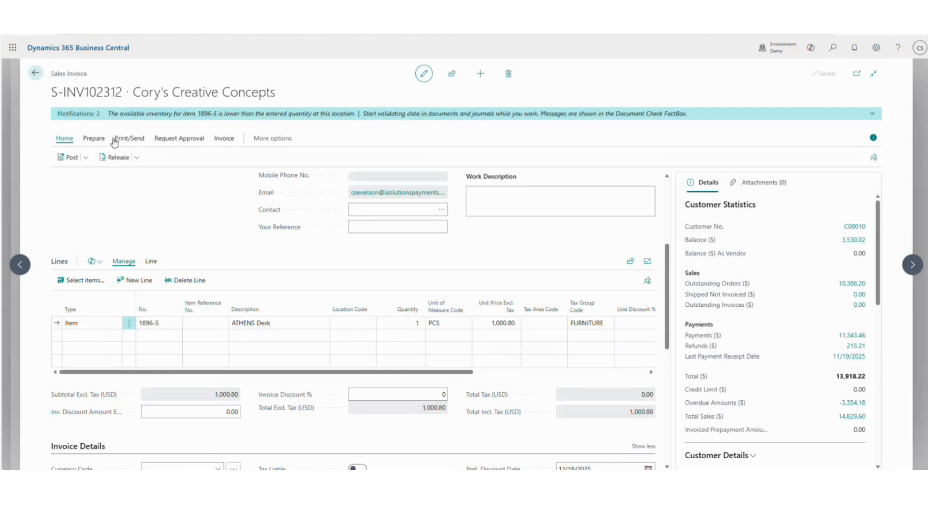
- Post the invoice as PS-INV103317 and choose to open the posted invoice
{"action": "left_click", "coordinate": [85, 157]}
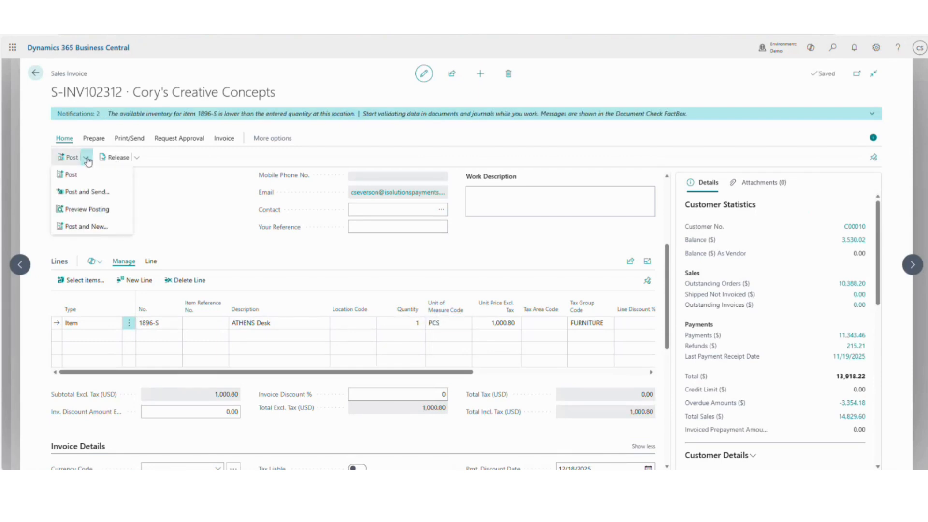
{"action": "left_click", "coordinate": [75, 177]}
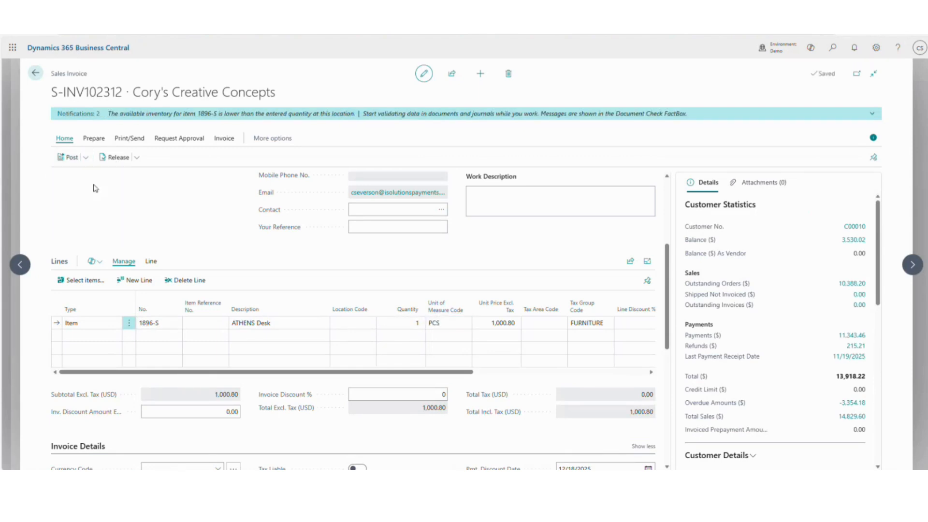
{"action": "left_click", "coordinate": [511, 286]}
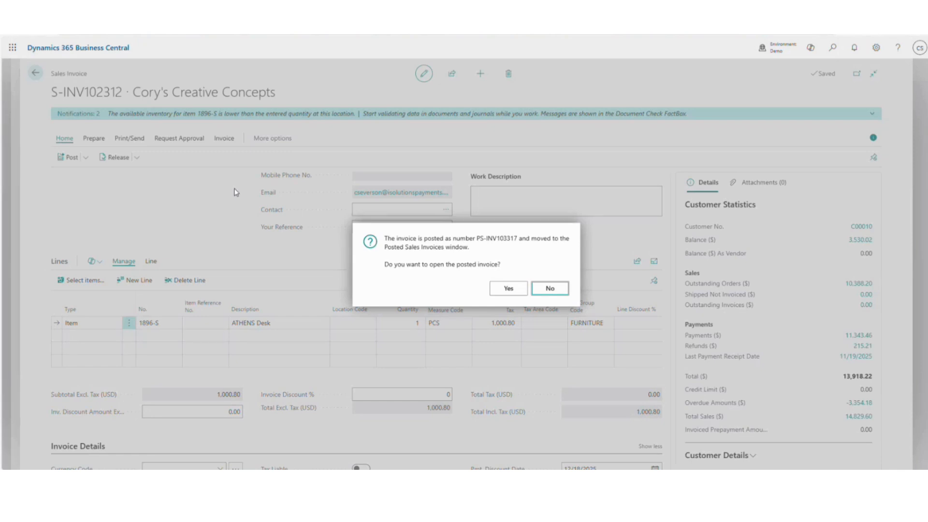
{"action": "left_click", "coordinate": [506, 287]}
- Open posted invoice PS-INV103317, maximize its invoice email, and follow the payment link
{"action": "left_click", "coordinate": [500, 285]}
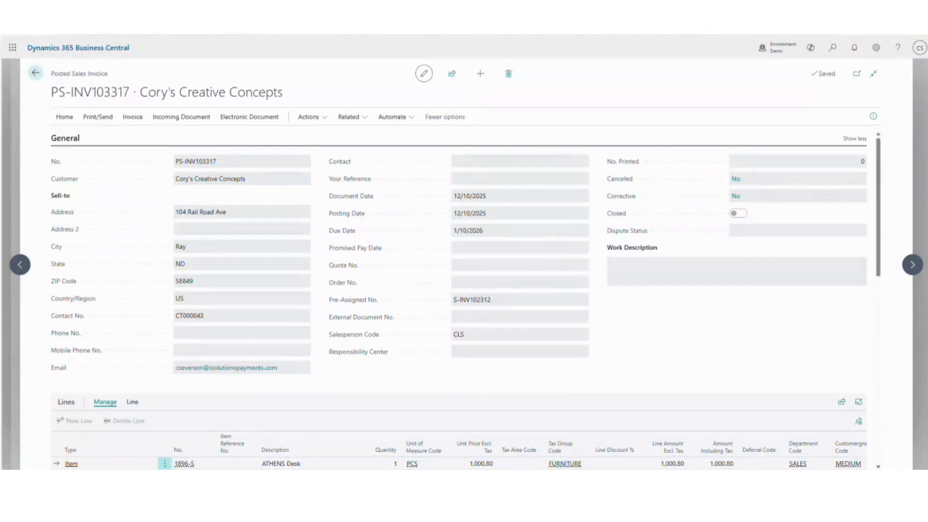
{"action": "left_click_drag", "start_coordinate": [389, 120], "coordinate": [514, 81]}
{"action": "double_click", "coordinate": [514, 82]}
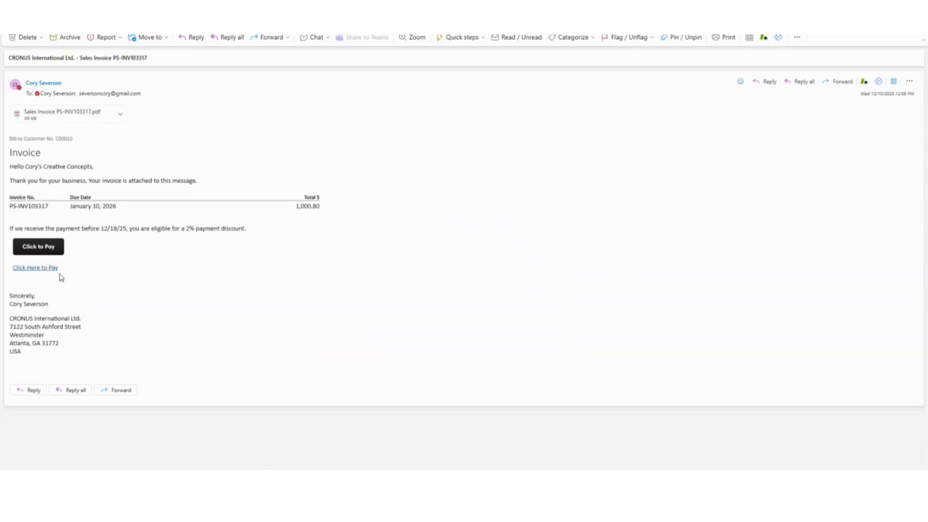
{"action": "left_click", "coordinate": [41, 249]}
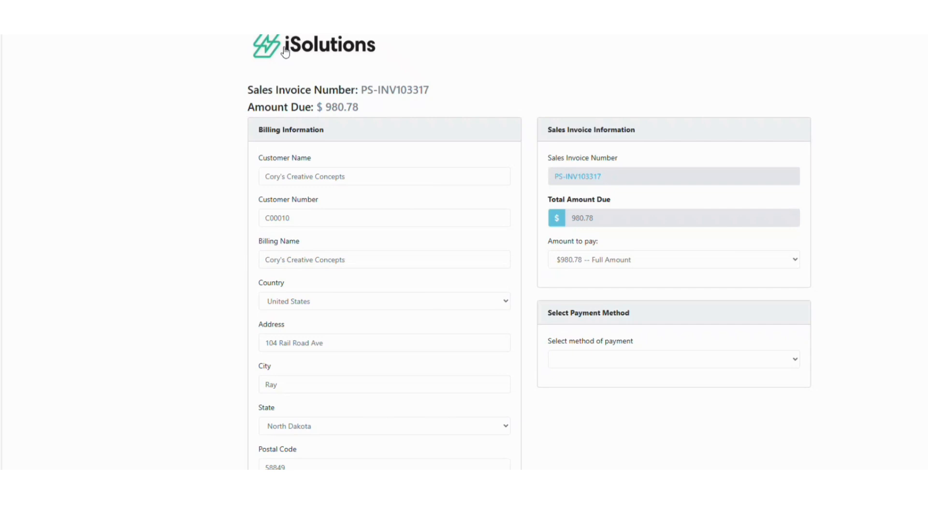
- Scroll through the iSolutions payment page to review the prefilled billing details and $980.78 due
{"action": "scroll", "coordinate": [278, 55], "scroll_direction": "down", "scroll_amount": 4}
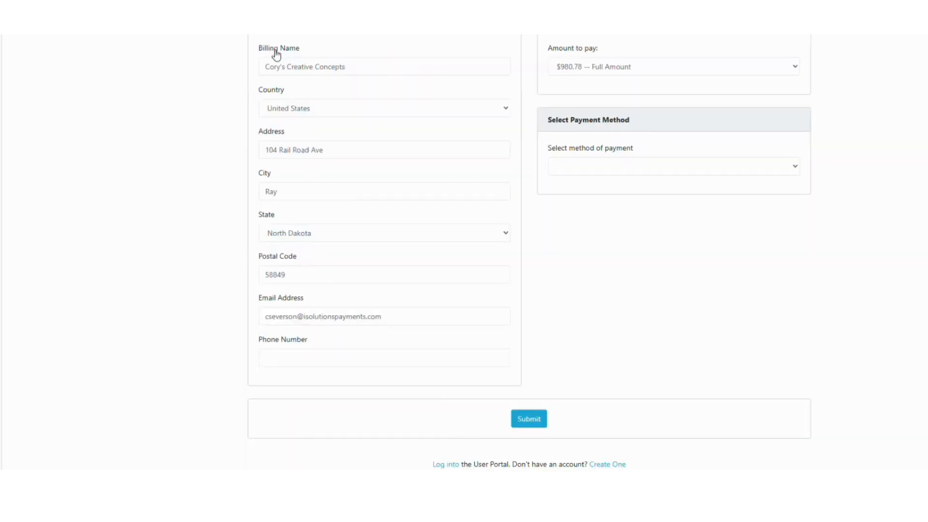
{"action": "scroll", "coordinate": [277, 56], "scroll_direction": "down", "scroll_amount": 3}
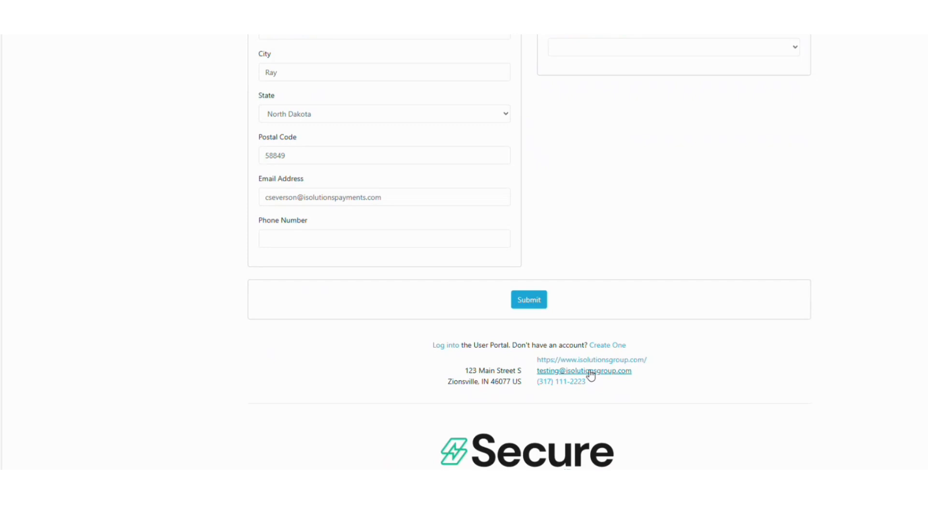
{"action": "scroll", "coordinate": [465, 369], "scroll_direction": "up", "scroll_amount": 6}
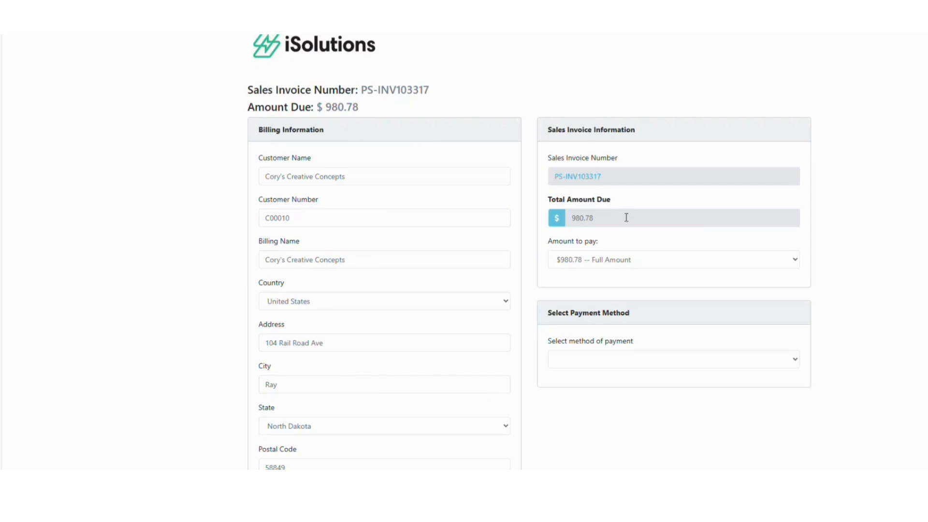
{"action": "scroll", "coordinate": [629, 218], "scroll_direction": "down", "scroll_amount": 1}
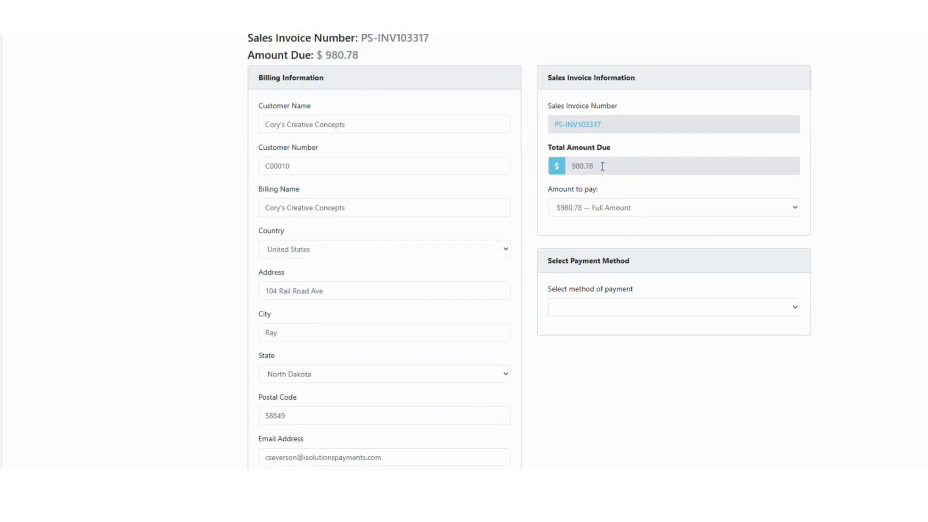
- Keep the full $980.78 amount and pay by Credit Card, totaling $1,010.20 with fee
{"action": "left_click", "coordinate": [639, 216]}
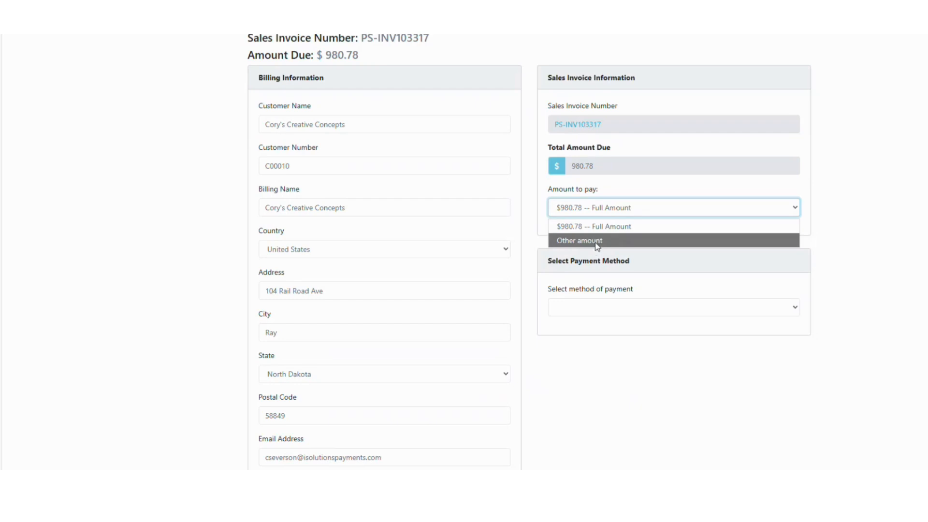
{"action": "left_click", "coordinate": [597, 241]}
{"action": "left_click", "coordinate": [607, 249]}
{"action": "left_click", "coordinate": [620, 207]}
{"action": "left_click", "coordinate": [616, 227]}
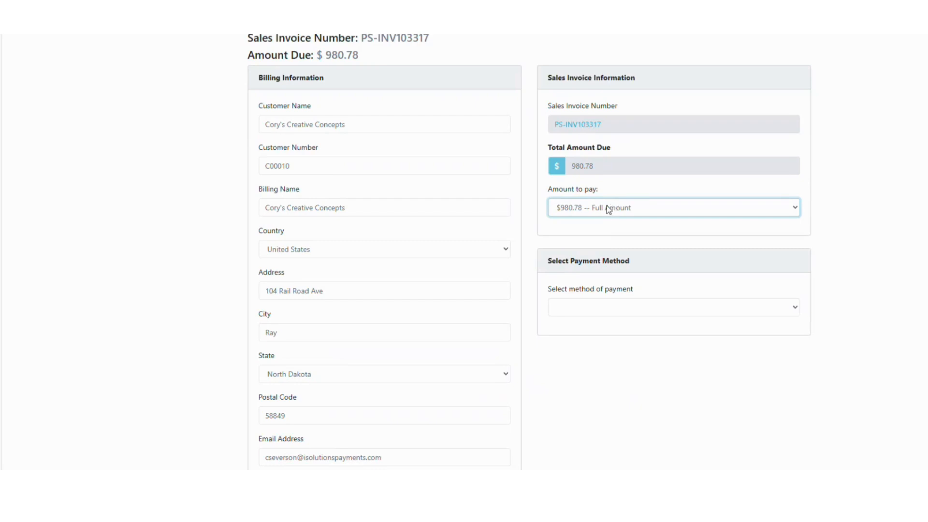
{"action": "left_click", "coordinate": [637, 308]}
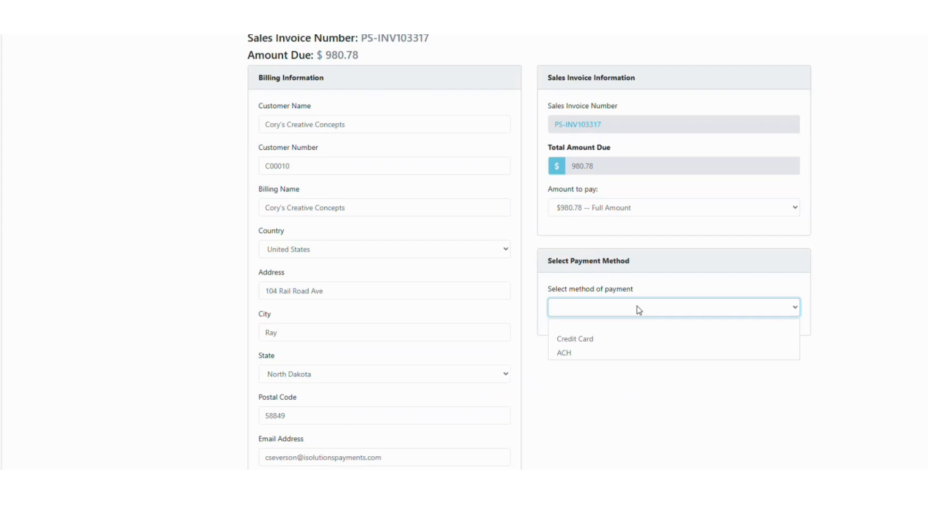
{"action": "left_click", "coordinate": [603, 341]}
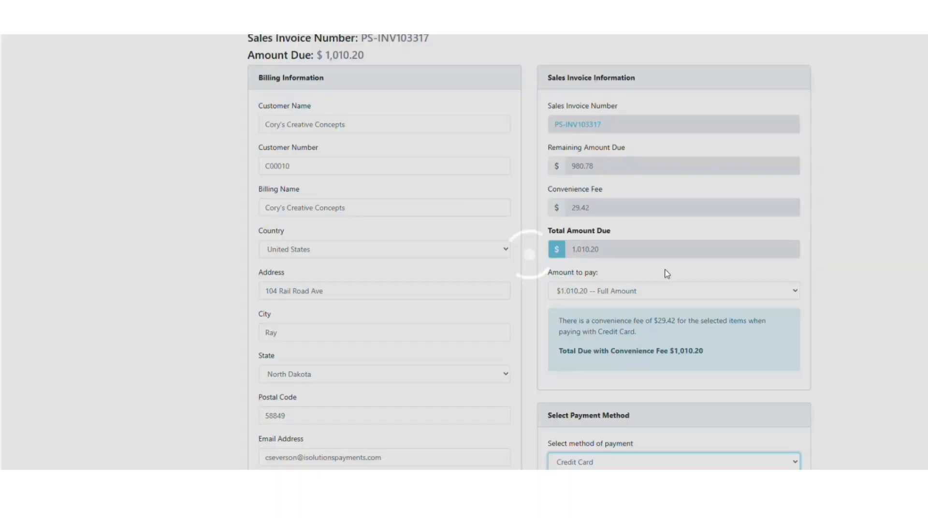
{"action": "scroll", "coordinate": [658, 282], "scroll_direction": "down", "scroll_amount": 1}
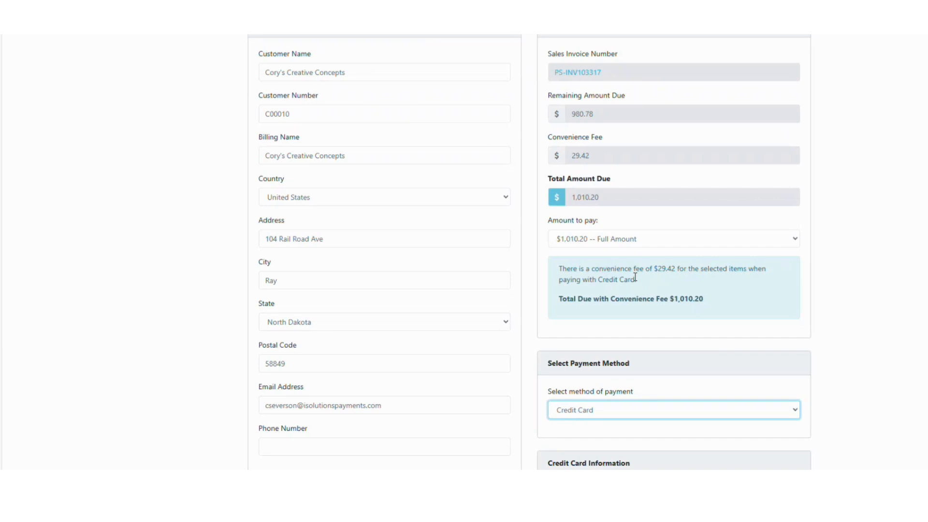
{"action": "scroll", "coordinate": [654, 288], "scroll_direction": "down", "scroll_amount": 2}
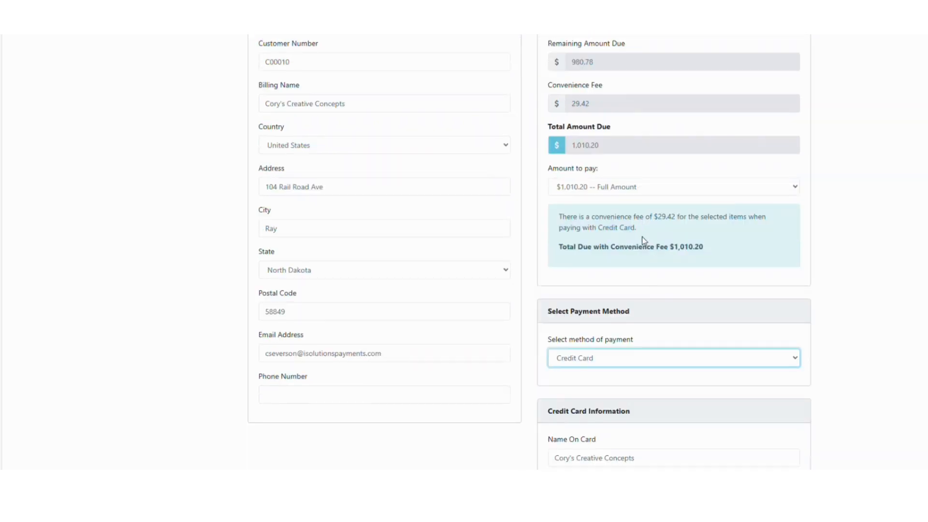
{"action": "scroll", "coordinate": [642, 237], "scroll_direction": "down", "scroll_amount": 3}
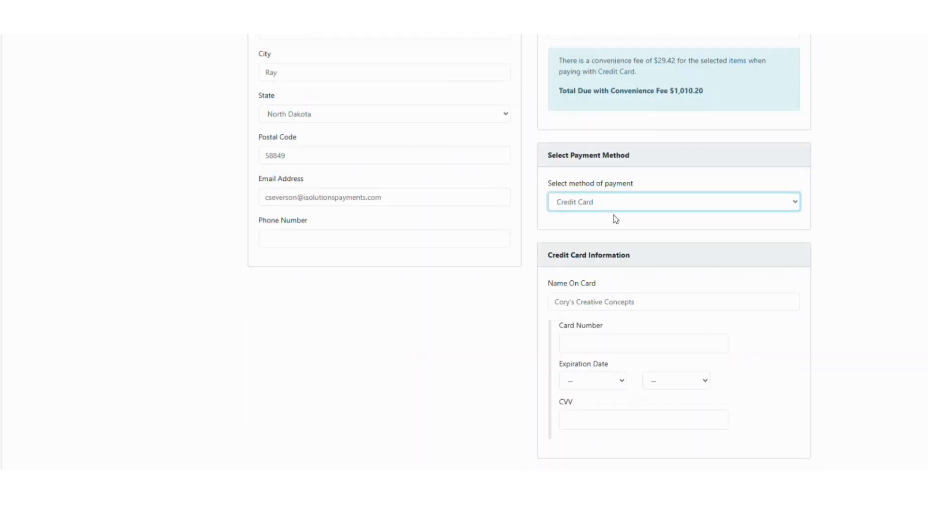
{"action": "scroll", "coordinate": [614, 222], "scroll_direction": "down", "scroll_amount": 3}
- Enter the card number and set the card expiration to 07/2036
{"action": "left_click", "coordinate": [616, 187]}
{"action": "left_click", "coordinate": [636, 146]}
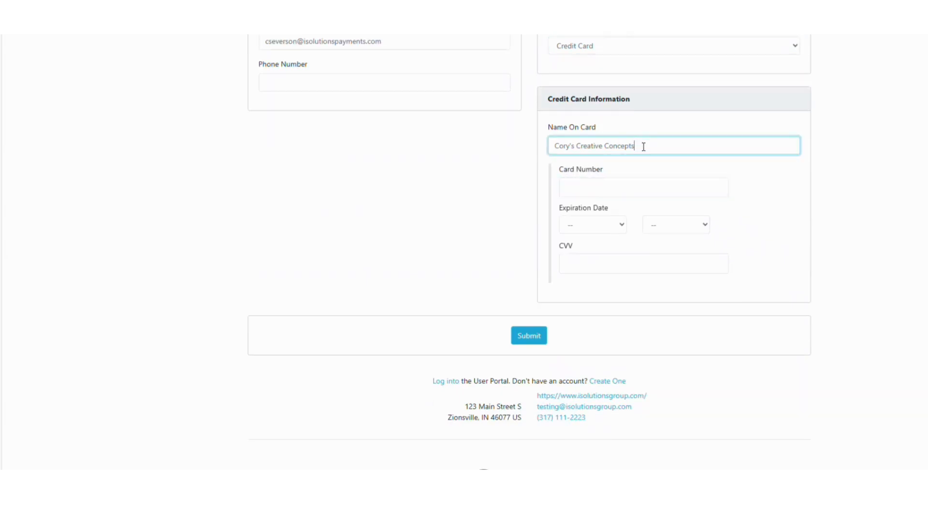
{"action": "left_click", "coordinate": [614, 183]}
{"action": "type", "text": "4111 1111 1111 1111"}
{"action": "key", "text": "Tab"}
{"action": "left_click", "coordinate": [623, 227]}
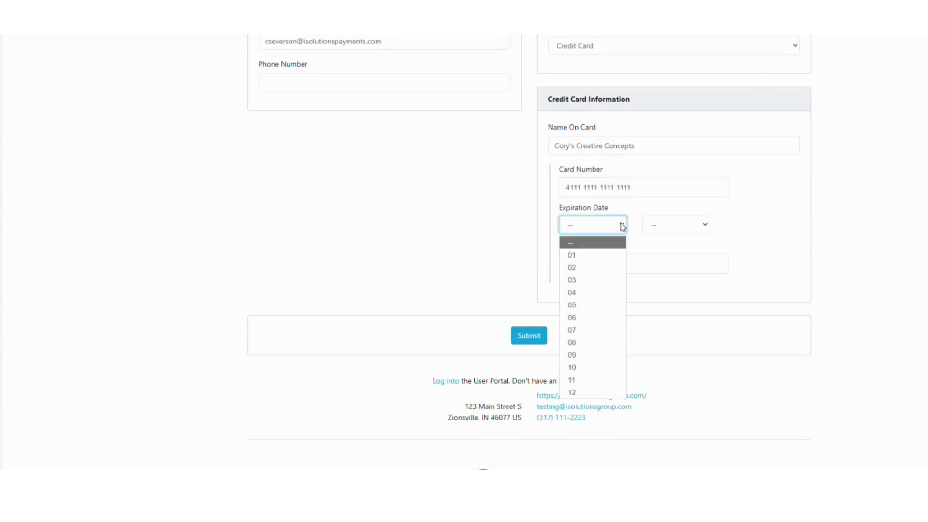
{"action": "left_click", "coordinate": [590, 331]}
{"action": "left_click", "coordinate": [709, 226]}
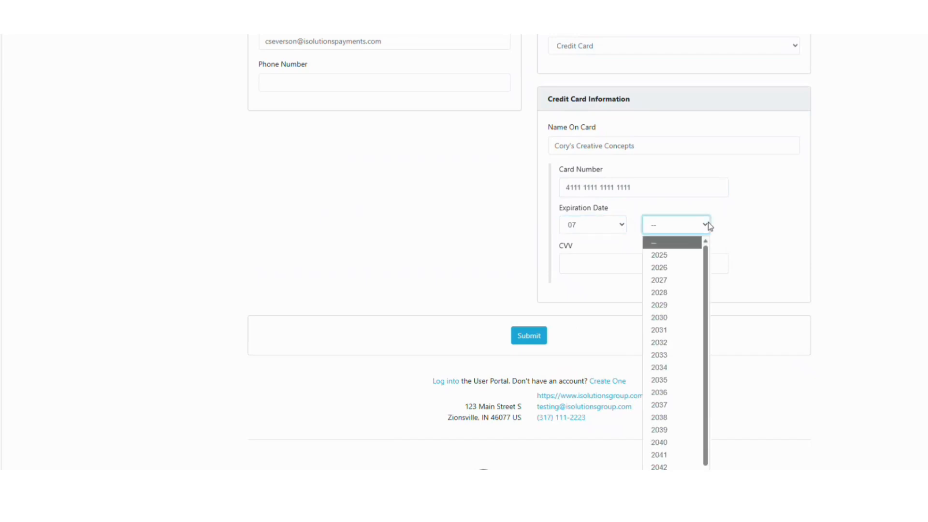
{"action": "left_click", "coordinate": [659, 392]}
- Enter the card security code and submit the $1,010.20 payment
{"action": "left_click", "coordinate": [588, 266]}
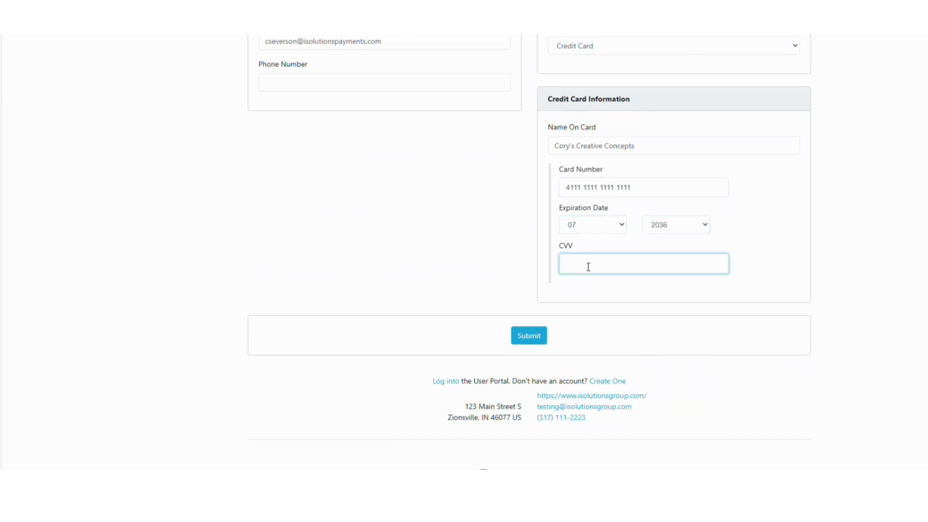
{"action": "type", "text": "555"}
{"action": "key", "text": "Tab"}
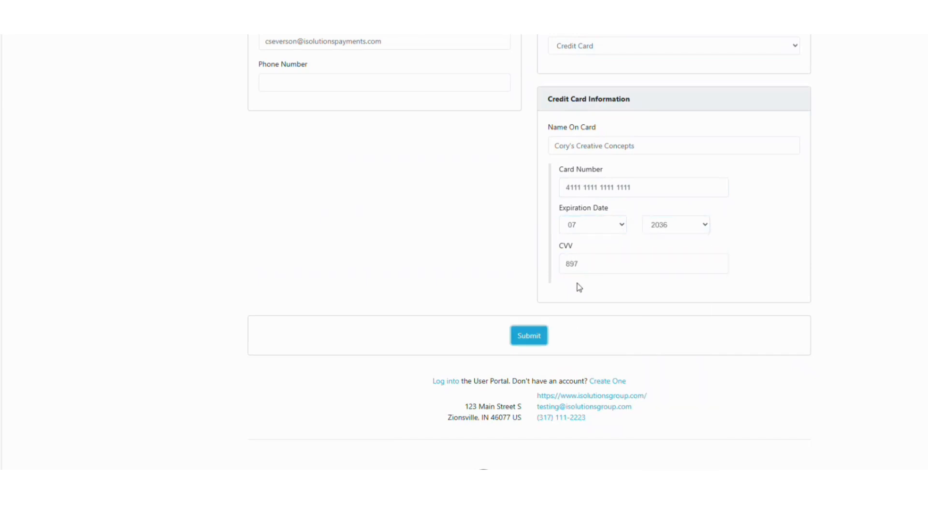
{"action": "left_click", "coordinate": [537, 337]}
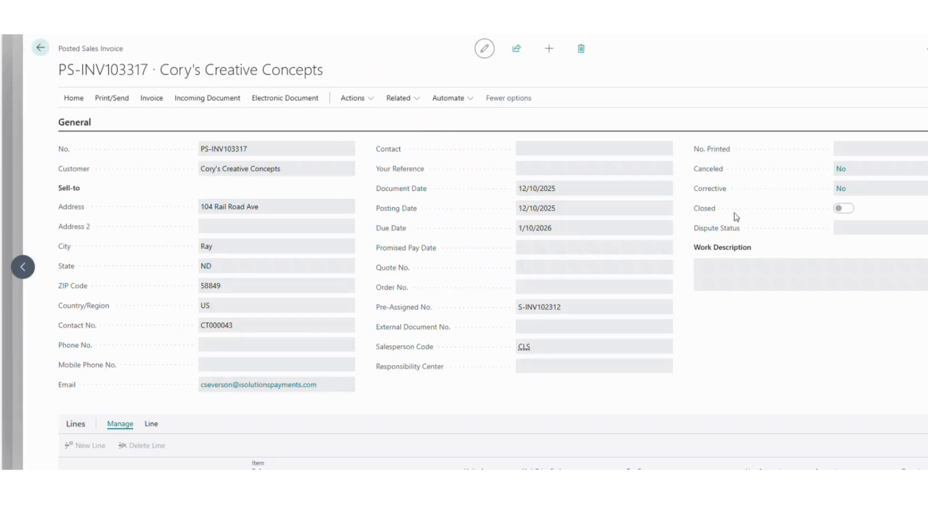
- Reload posted invoice PS-INV103317 to confirm it shows Closed, then return to the home page
{"action": "key", "text": "ctrl+l"}
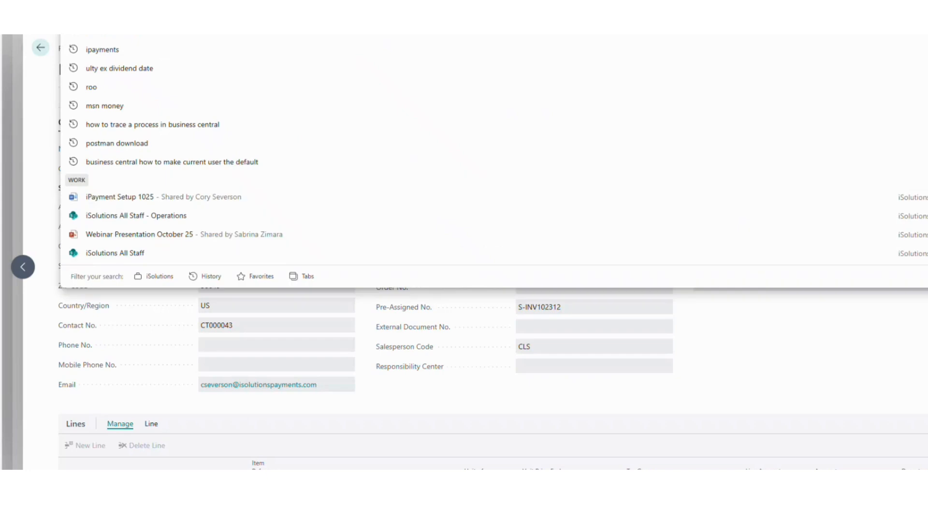
{"action": "left_click", "coordinate": [46, 89]}
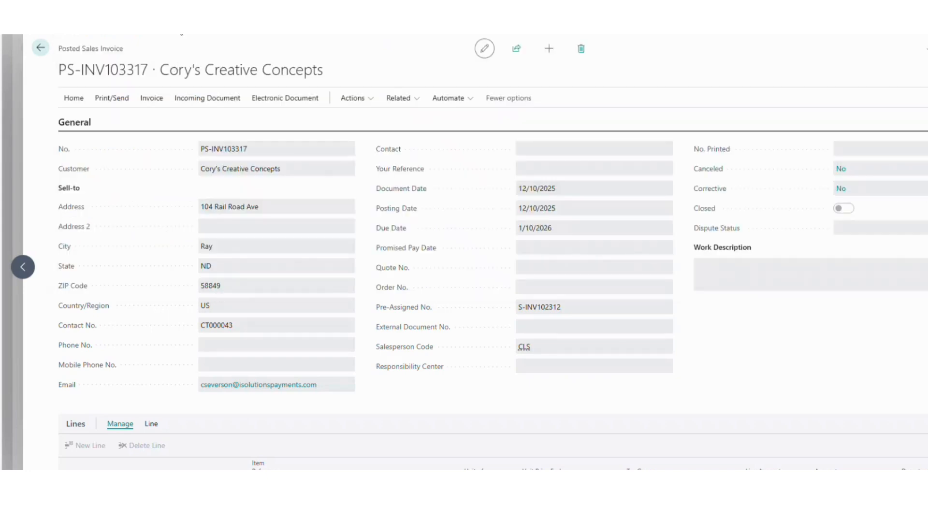
{"action": "left_click", "coordinate": [261, 29]}
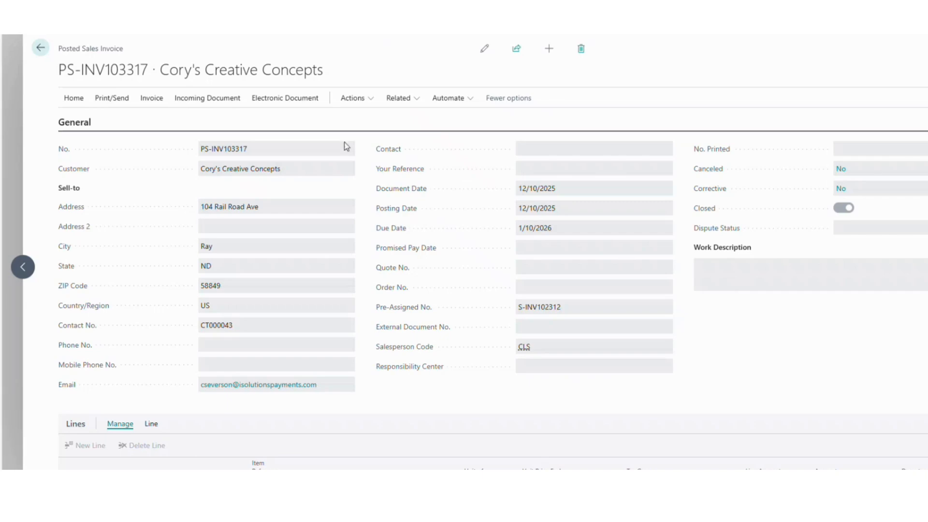
{"action": "left_click", "coordinate": [40, 49]}
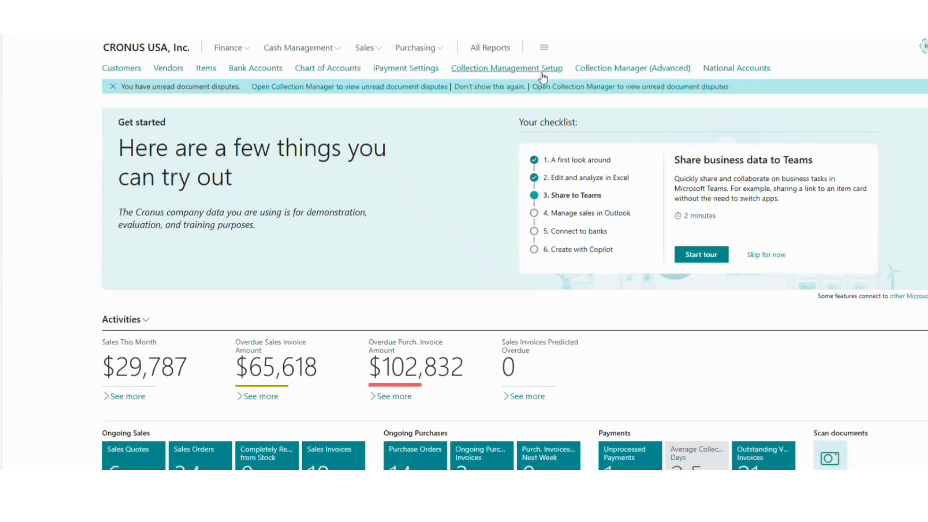
- Open Cory's Creative Concepts from Customers and create a sales invoice dated 12/10/2025
{"action": "left_click", "coordinate": [132, 72]}
{"action": "left_click", "coordinate": [116, 218]}
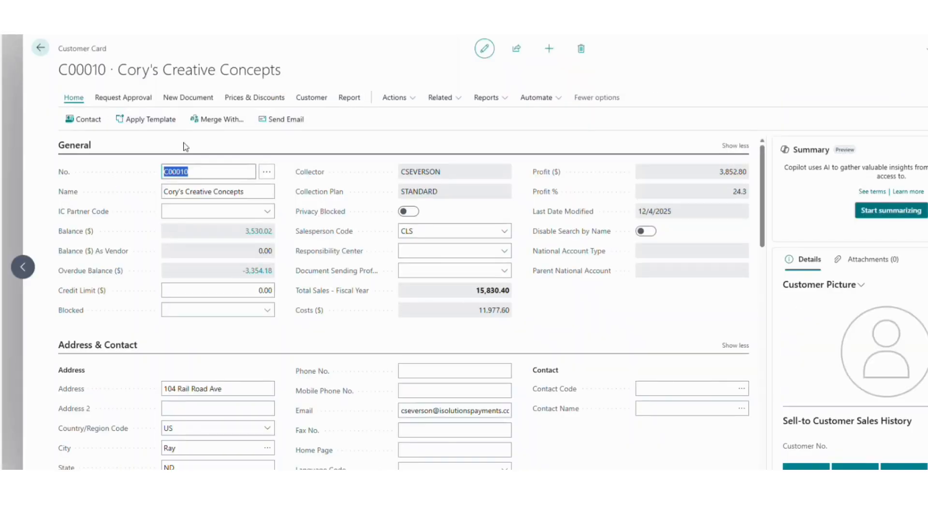
{"action": "left_click", "coordinate": [182, 100]}
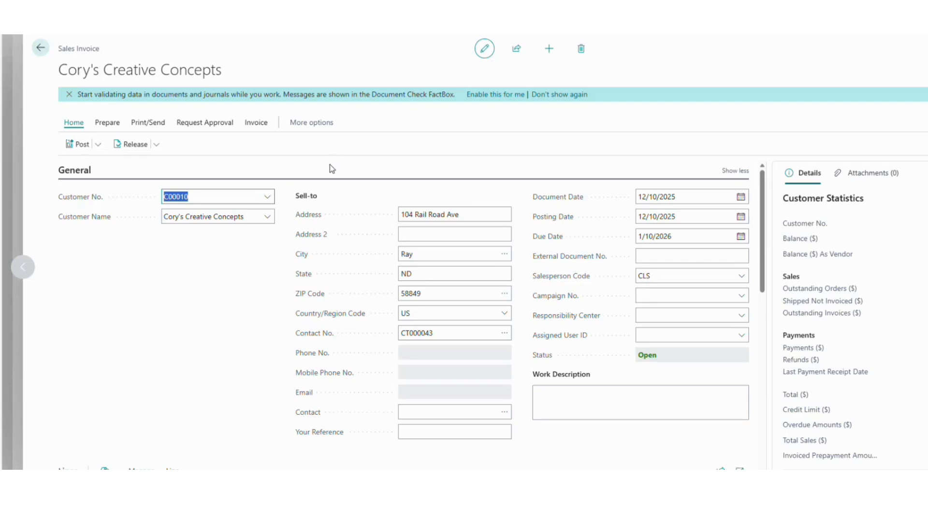
{"action": "scroll", "coordinate": [332, 166], "scroll_direction": "down", "scroll_amount": 5}
- Add item 1896-S, the ATHENS Desk, to the invoice lines with quantity 2
{"action": "left_click", "coordinate": [193, 333]}
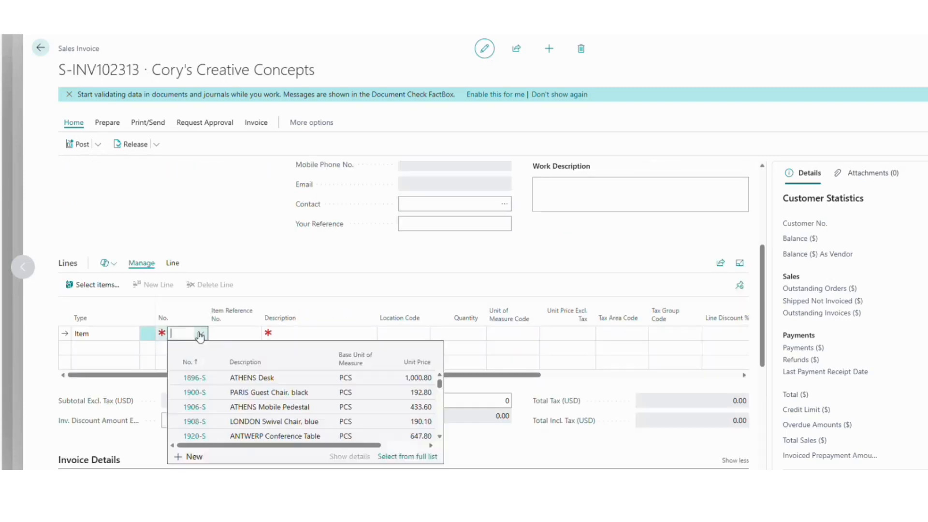
{"action": "left_click", "coordinate": [206, 336]}
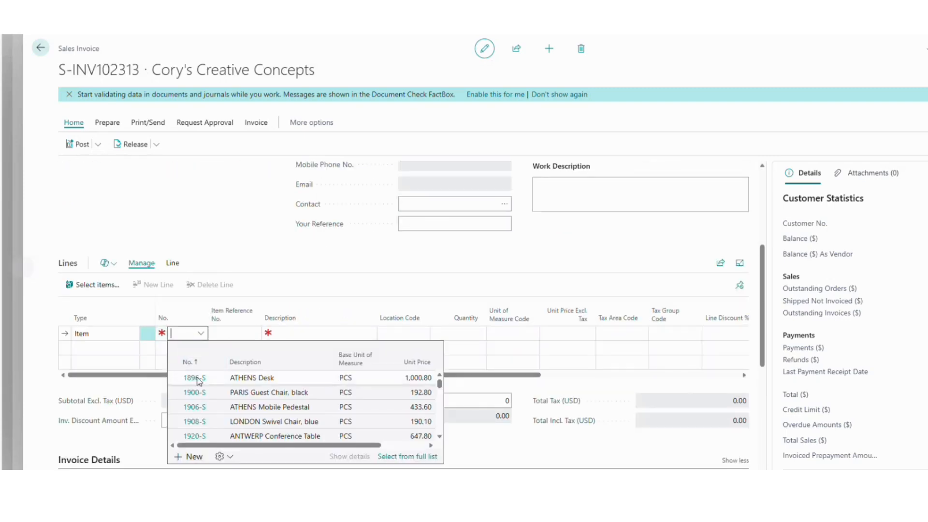
{"action": "left_click", "coordinate": [194, 379]}
{"action": "left_click", "coordinate": [449, 334]}
{"action": "type", "text": "2"}
{"action": "key", "text": "Tab"}
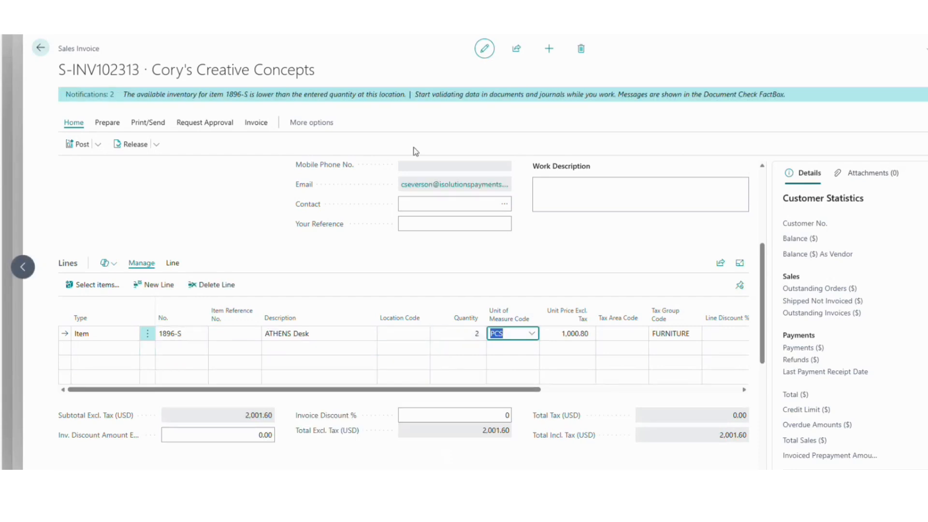
- Post the invoice as PS-INV103318 and open the posted invoice
{"action": "scroll", "coordinate": [440, 259], "scroll_direction": "up", "scroll_amount": 5}
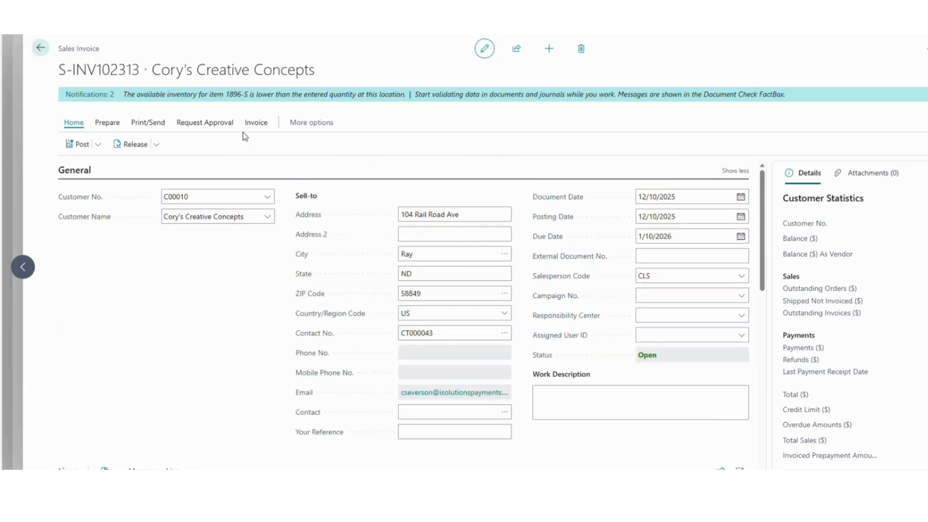
{"action": "left_click", "coordinate": [81, 144]}
{"action": "left_click", "coordinate": [574, 289]}
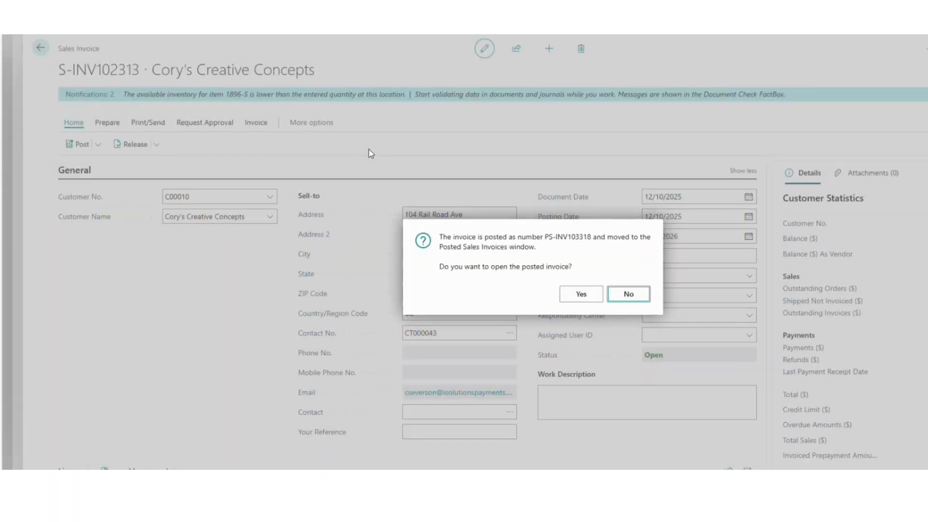
{"action": "key", "text": "Return"}
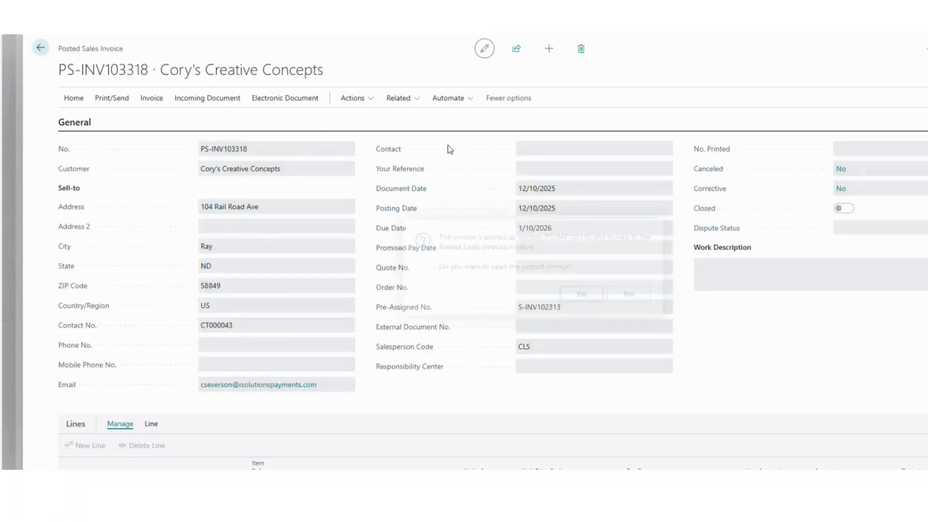
- Open the card payment profile for PS-INV103318 showing 1,961.57 plus a 58.85 convenience fee
{"action": "left_click", "coordinate": [369, 100]}
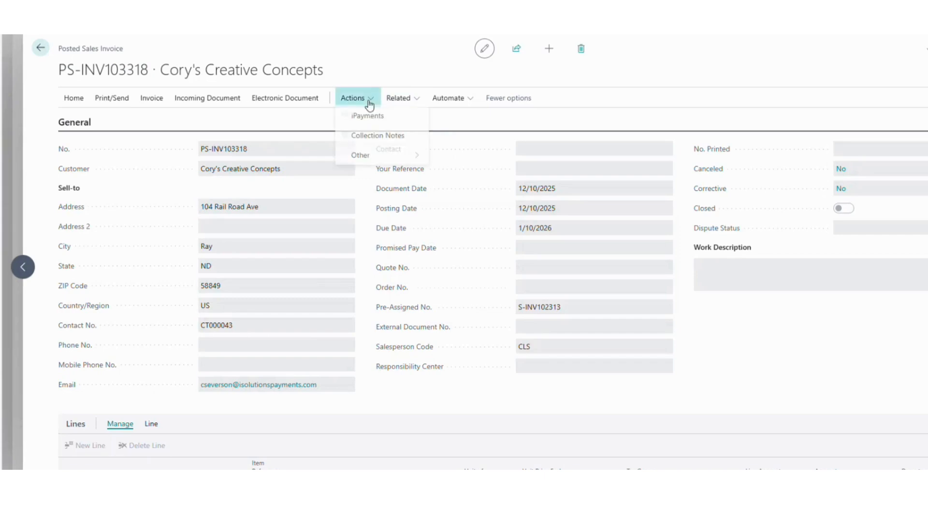
{"action": "left_click", "coordinate": [369, 119]}
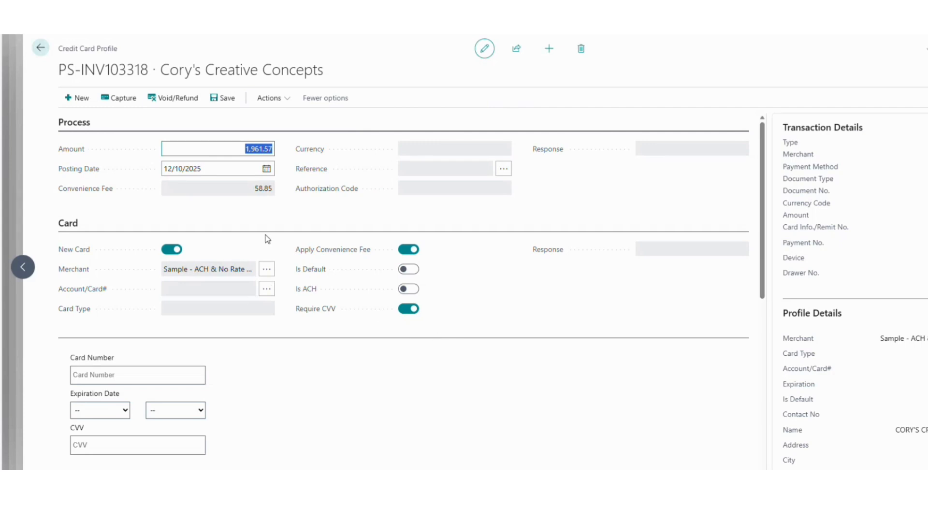
{"action": "scroll", "coordinate": [264, 206], "scroll_direction": "down", "scroll_amount": 1}
{"action": "scroll", "coordinate": [262, 207], "scroll_direction": "up", "scroll_amount": 1}
- Skip the customer's saved card profiles and enter a new card number instead
{"action": "left_click", "coordinate": [267, 291]}
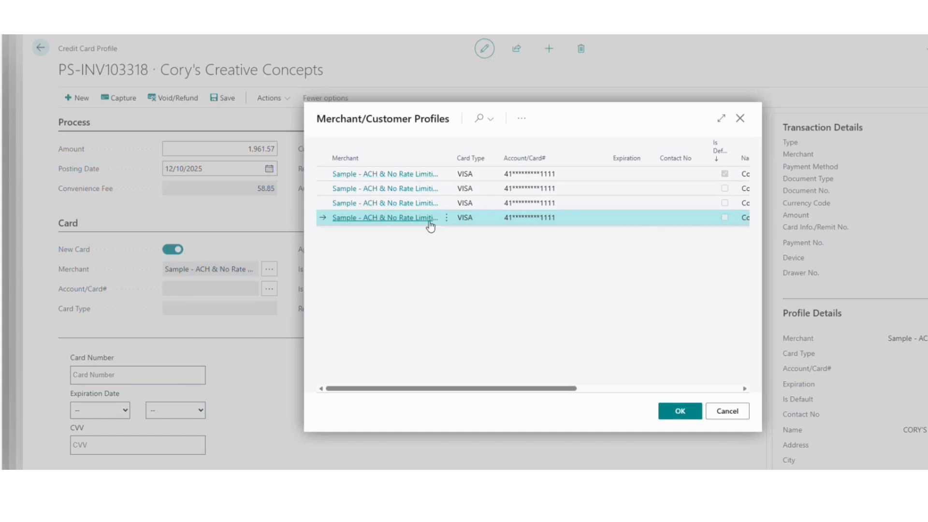
{"action": "left_click", "coordinate": [726, 412]}
{"action": "left_click", "coordinate": [139, 375]}
{"action": "scroll", "coordinate": [134, 373], "scroll_direction": "down", "scroll_amount": 2}
{"action": "type", "text": "4111 1111 1111 1111"}
- Set the card expiration to 04/2040 and enter the card security code
{"action": "key", "text": "Tab"}
{"action": "left_click", "coordinate": [124, 312]}
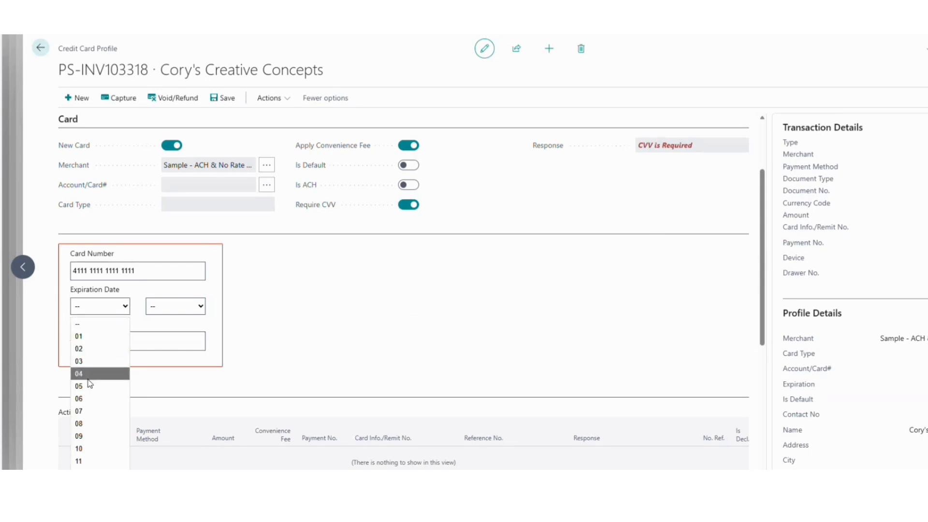
{"action": "left_click", "coordinate": [92, 370]}
{"action": "left_click", "coordinate": [176, 306]}
{"action": "left_click", "coordinate": [167, 251]}
{"action": "left_click", "coordinate": [110, 345]}
{"action": "type", "text": "999"}
{"action": "left_click", "coordinate": [268, 327]}
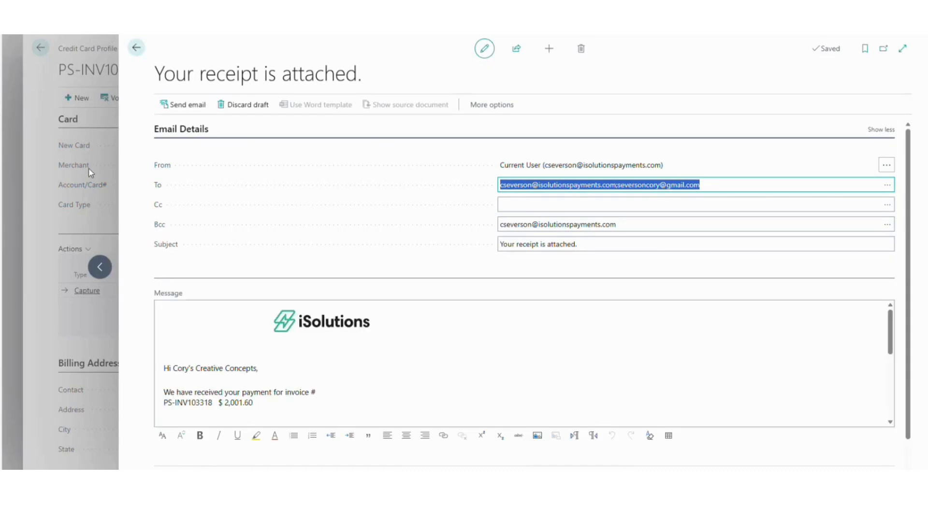
- Review the receipt email with Payment Receipt_PS-INV103318.pdf and the $2,020.42 charge, then leave it
{"action": "scroll", "coordinate": [291, 200], "scroll_direction": "down", "scroll_amount": 2}
{"action": "scroll", "coordinate": [348, 278], "scroll_direction": "down", "scroll_amount": 3}
{"action": "scroll", "coordinate": [348, 278], "scroll_direction": "up", "scroll_amount": 5}
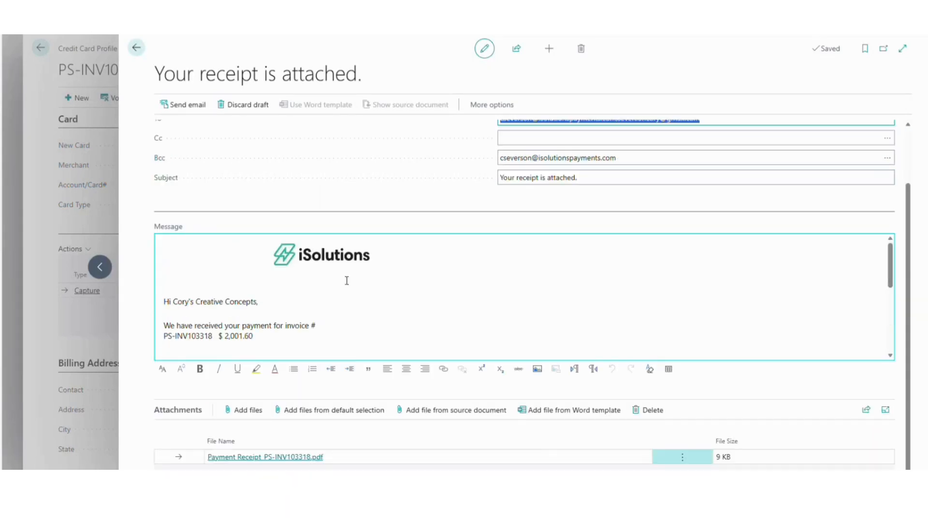
{"action": "scroll", "coordinate": [343, 212], "scroll_direction": "up", "scroll_amount": 1}
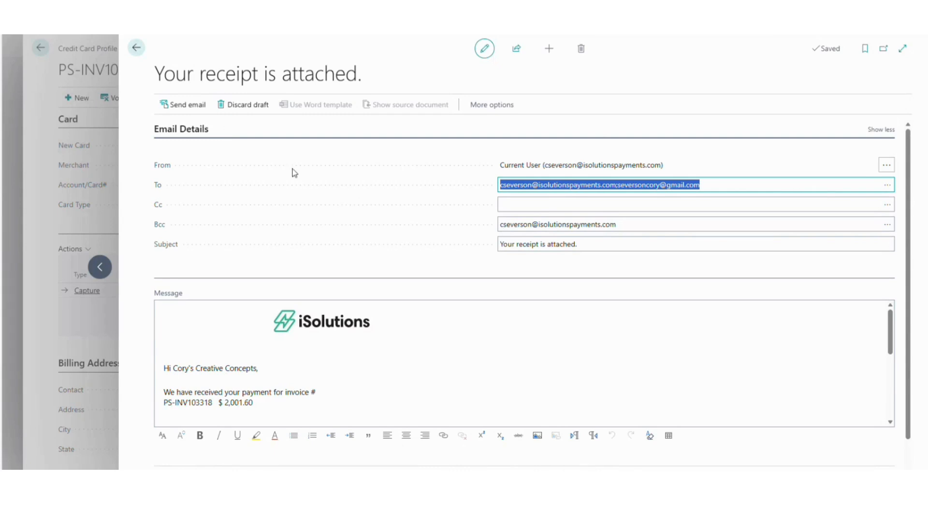
{"action": "scroll", "coordinate": [309, 227], "scroll_direction": "down", "scroll_amount": 3}
{"action": "scroll", "coordinate": [348, 266], "scroll_direction": "down", "scroll_amount": 5}
{"action": "scroll", "coordinate": [352, 272], "scroll_direction": "up", "scroll_amount": 5}
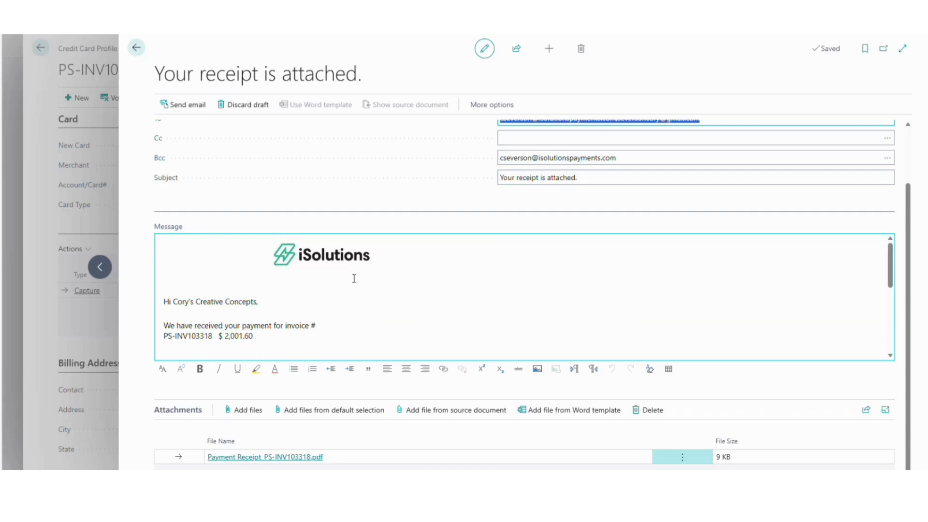
{"action": "scroll", "coordinate": [350, 274], "scroll_direction": "up", "scroll_amount": 2}
{"action": "scroll", "coordinate": [349, 294], "scroll_direction": "down", "scroll_amount": 5}
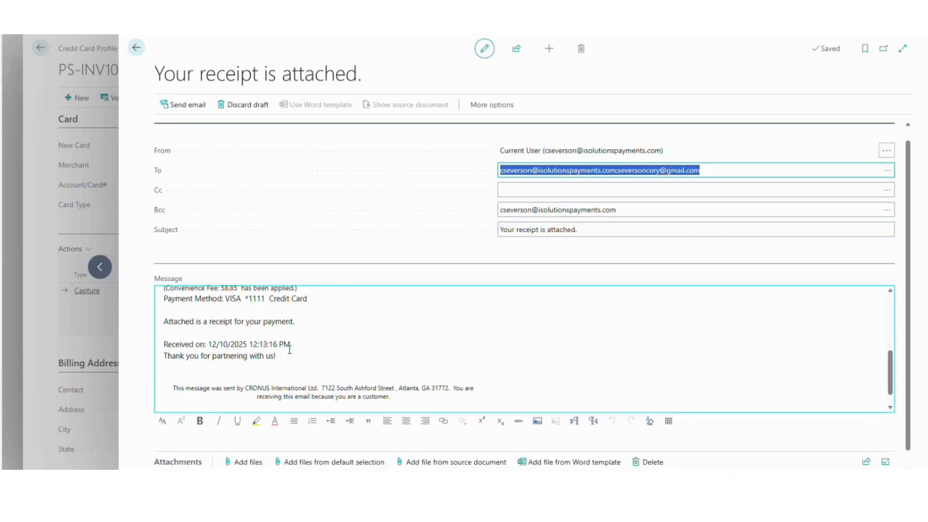
{"action": "scroll", "coordinate": [286, 353], "scroll_direction": "up", "scroll_amount": 4}
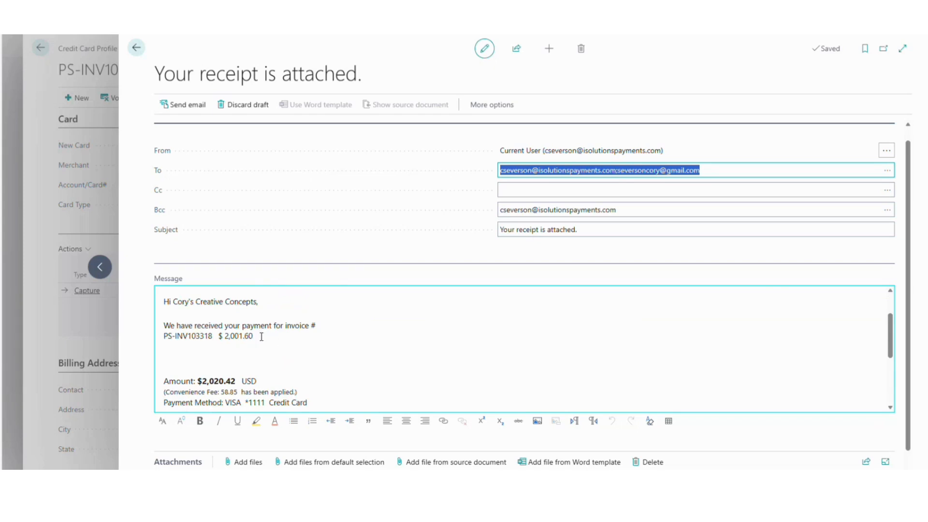
{"action": "scroll", "coordinate": [220, 350], "scroll_direction": "down", "scroll_amount": 1}
{"action": "scroll", "coordinate": [220, 350], "scroll_direction": "up", "scroll_amount": 1}
{"action": "scroll", "coordinate": [221, 352], "scroll_direction": "down", "scroll_amount": 3}
{"action": "scroll", "coordinate": [221, 354], "scroll_direction": "down", "scroll_amount": 2}
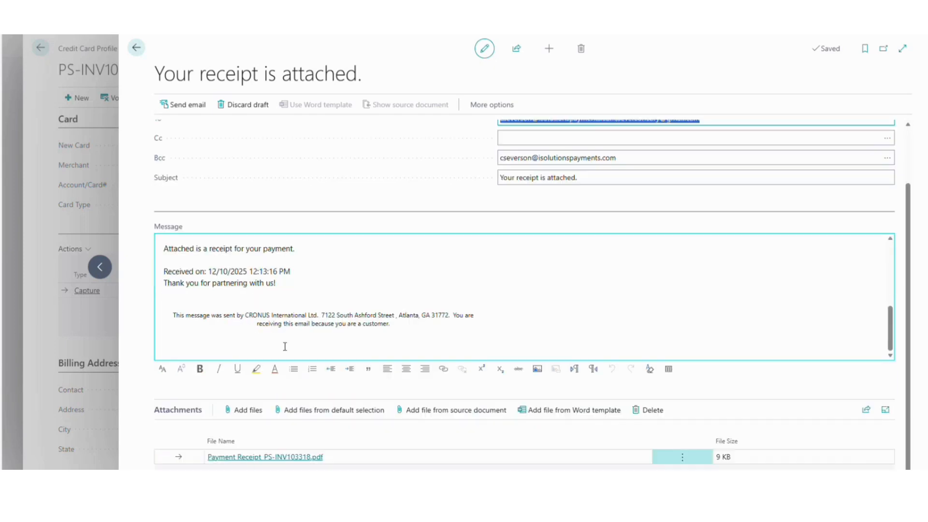
{"action": "left_click", "coordinate": [136, 47]}
- Discard the unsent receipt email and go back to posted invoice PS-INV103318
{"action": "left_click", "coordinate": [448, 272]}
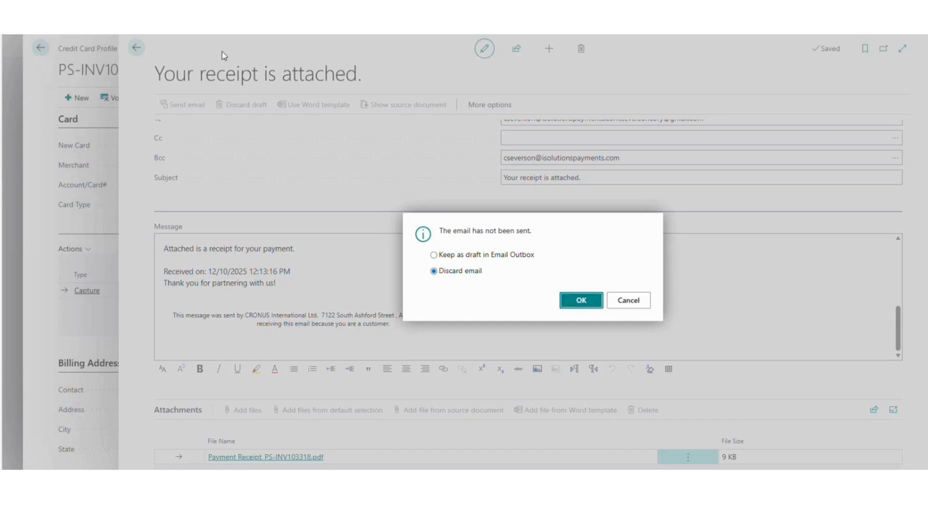
{"action": "left_click", "coordinate": [578, 302]}
{"action": "left_click", "coordinate": [41, 48]}
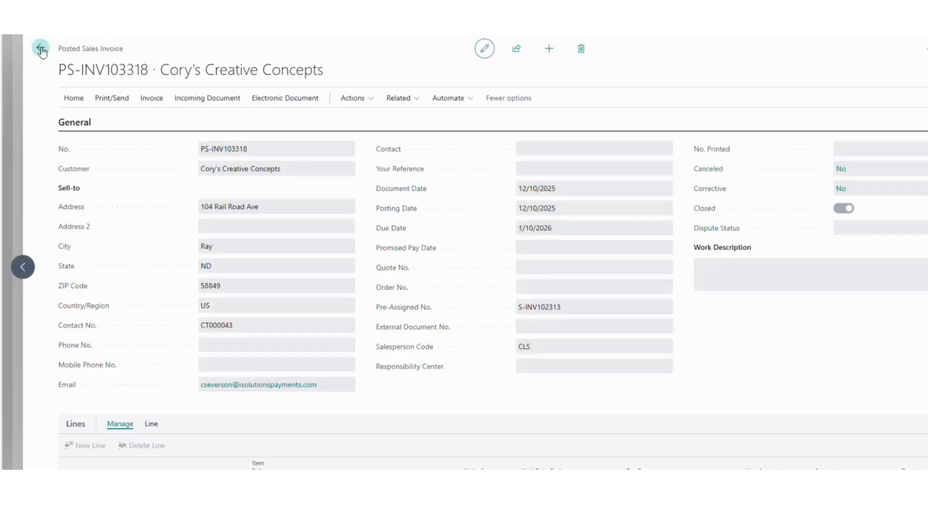
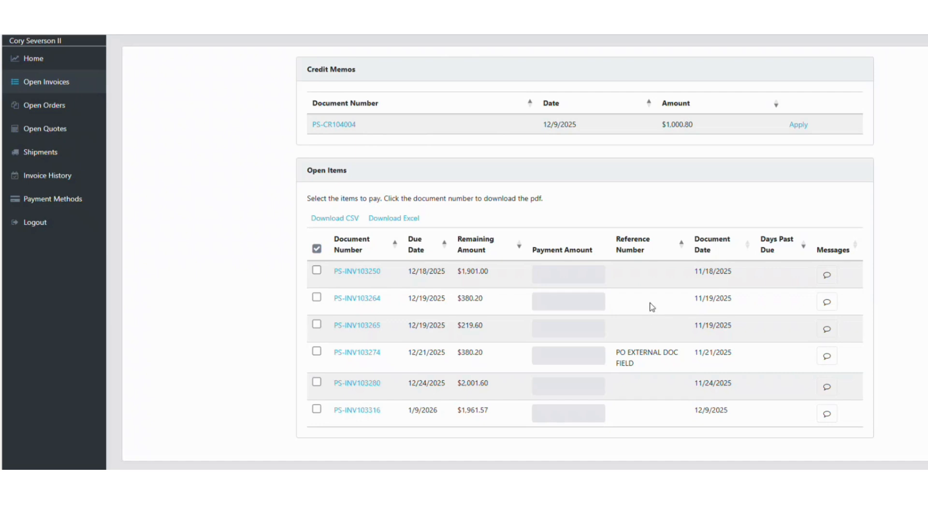
- Select invoices PS-INV103250, PS-INV103264 and PS-INV103265 to see their combined amount due
{"action": "left_click", "coordinate": [317, 274]}
{"action": "left_click", "coordinate": [314, 306]}
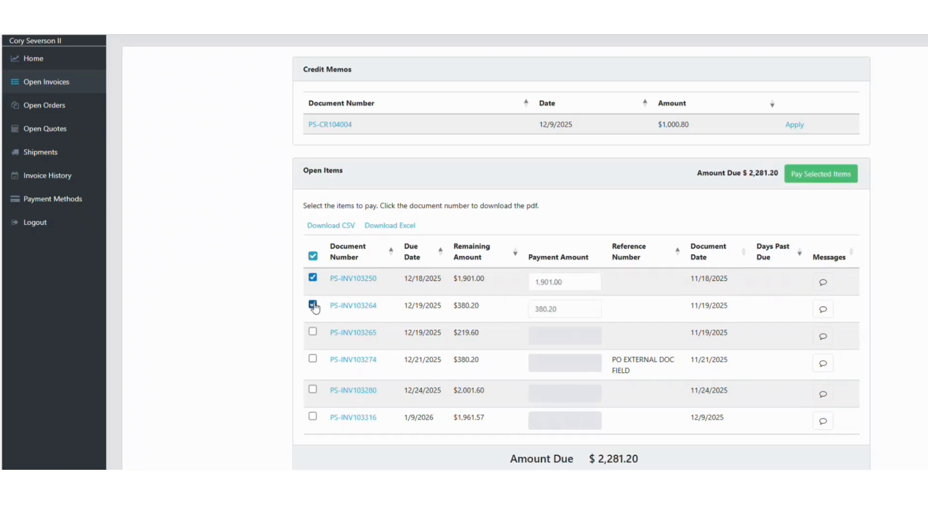
{"action": "left_click", "coordinate": [313, 333]}
{"action": "scroll", "coordinate": [571, 426], "scroll_direction": "down", "scroll_amount": 1}
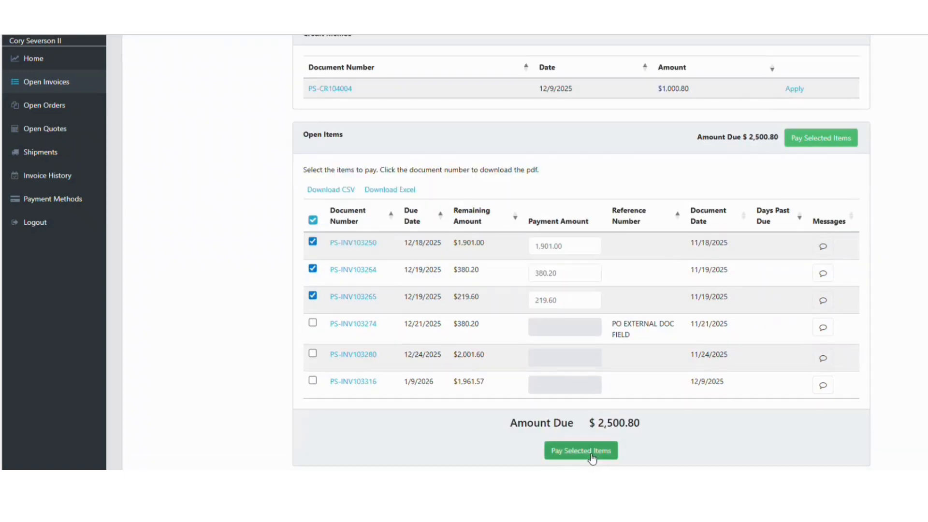
- Clear the three invoice selections and view the customer's five open sales orders
{"action": "left_click", "coordinate": [313, 296]}
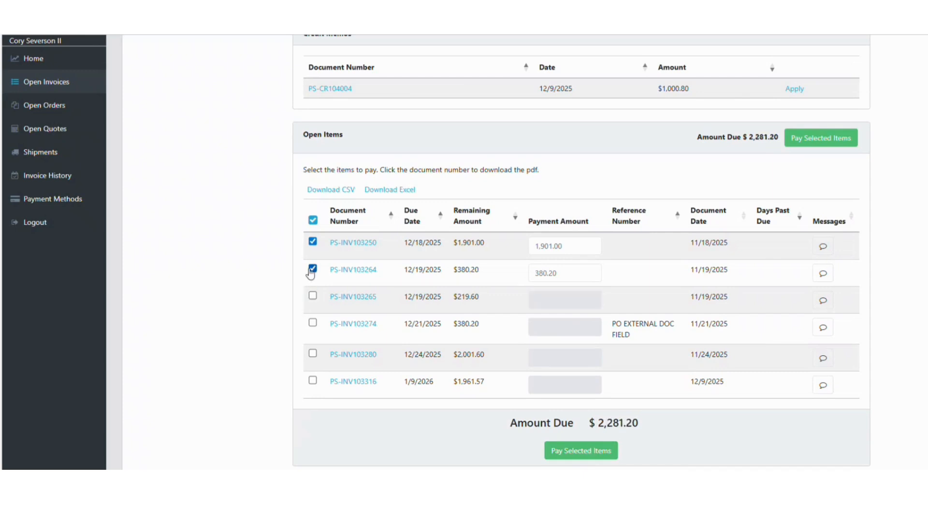
{"action": "left_click", "coordinate": [313, 269]}
{"action": "left_click", "coordinate": [313, 242]}
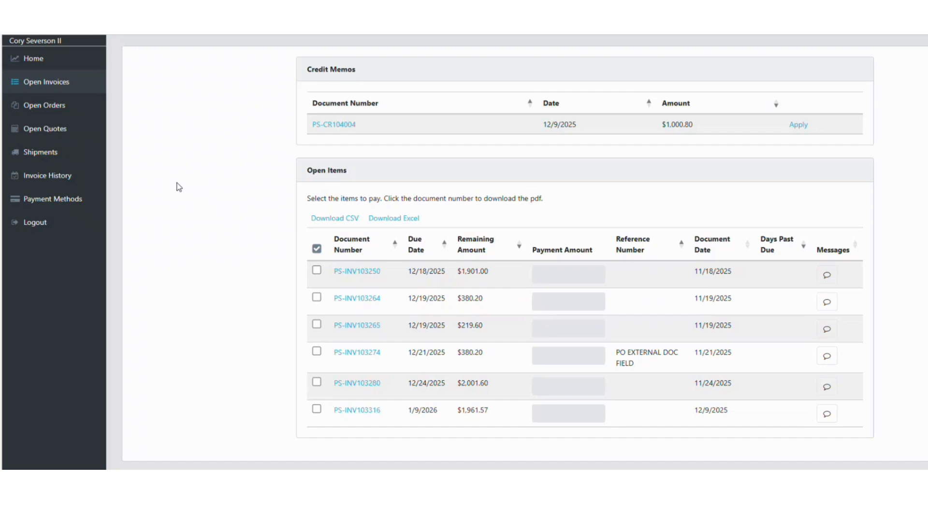
{"action": "left_click", "coordinate": [46, 107]}
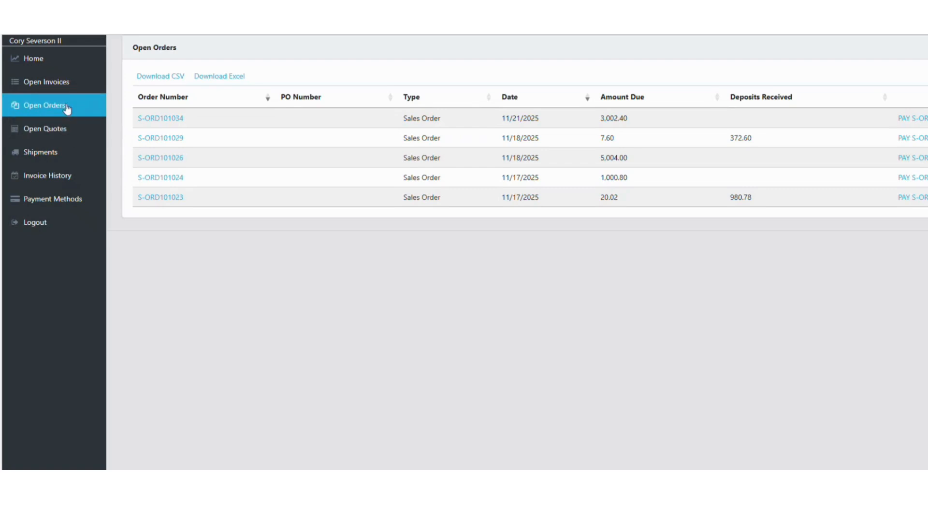
- Browse the customer's open quotes and shipments, then bring up the Invoice History search page
{"action": "left_click", "coordinate": [53, 130]}
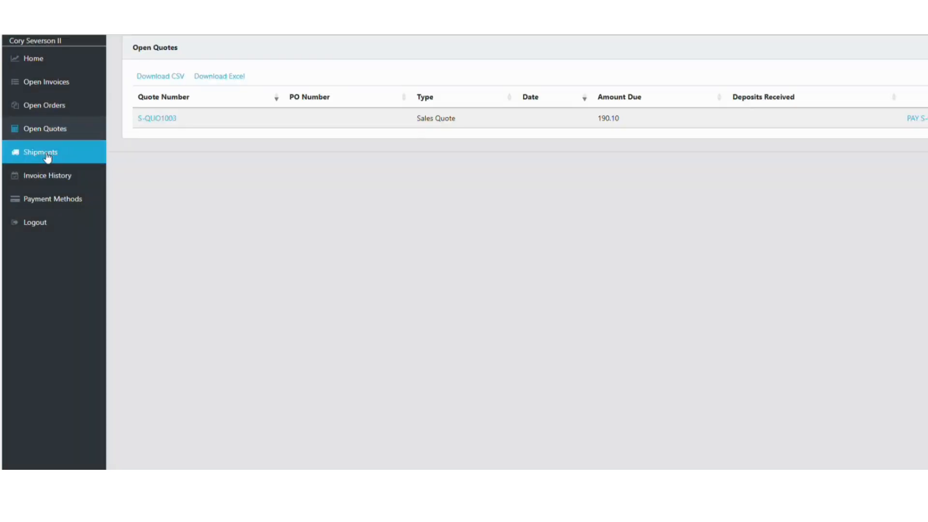
{"action": "left_click", "coordinate": [46, 152]}
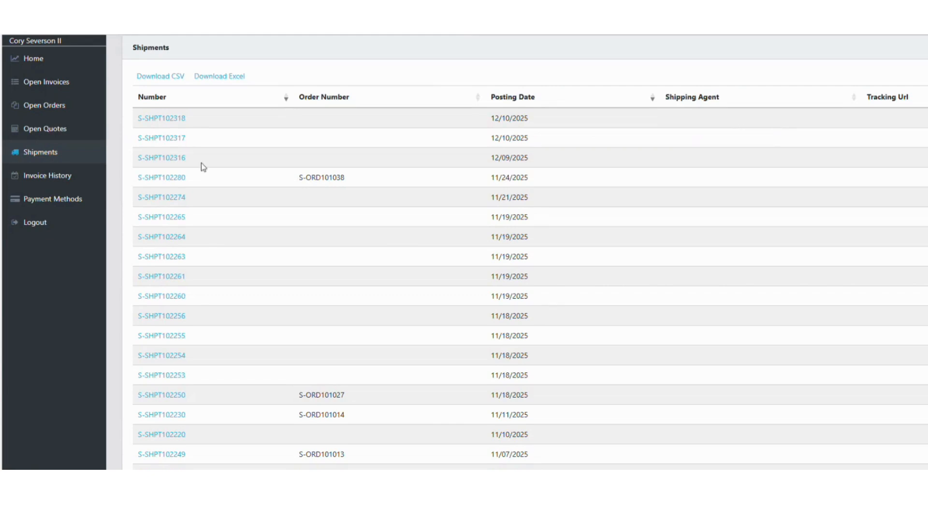
{"action": "left_click", "coordinate": [58, 178]}
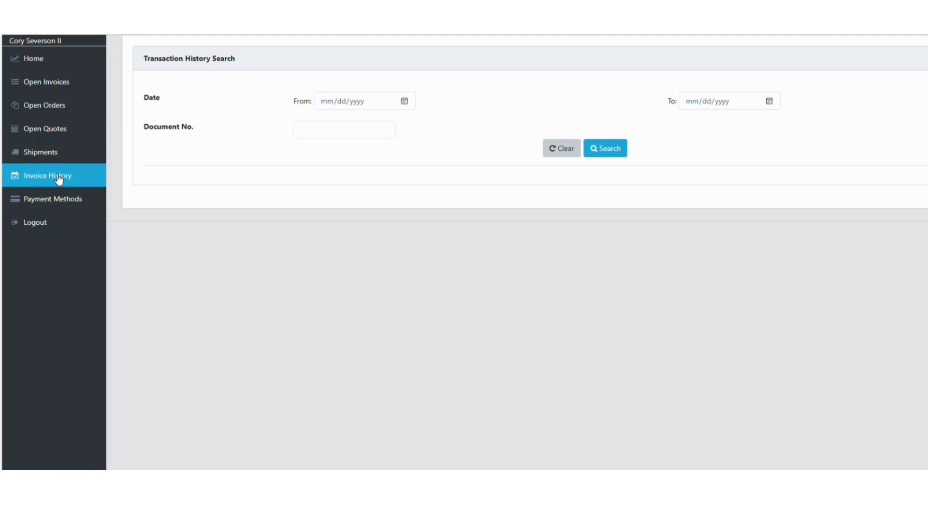
- Search the full transaction history, then view the customer's saved payment methods
{"action": "left_click", "coordinate": [605, 150]}
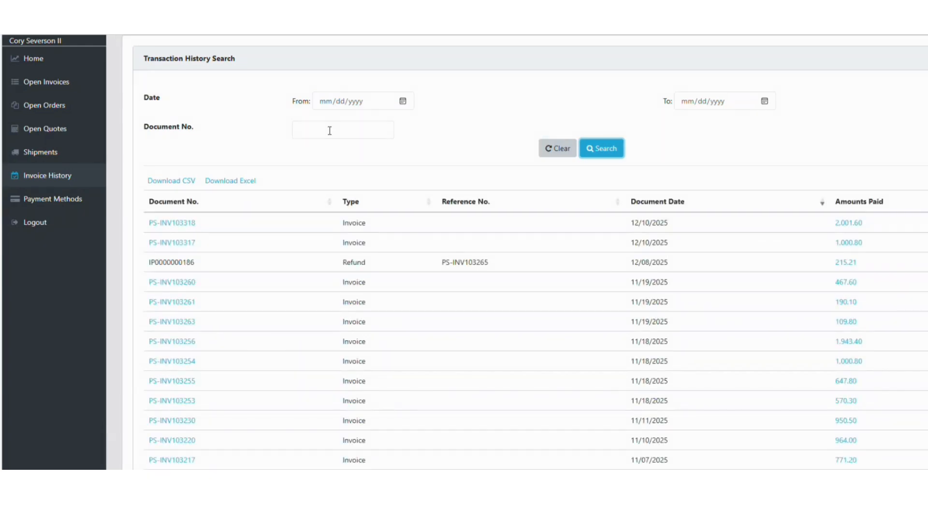
{"action": "left_click", "coordinate": [62, 199]}
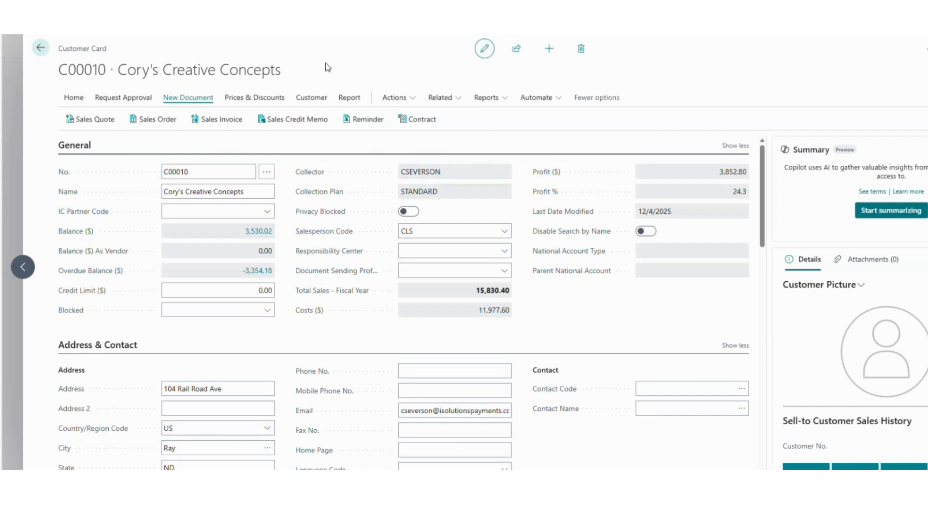
- View customer C00010's Customer Collections documents, then return to the customer card
{"action": "left_click", "coordinate": [417, 99]}
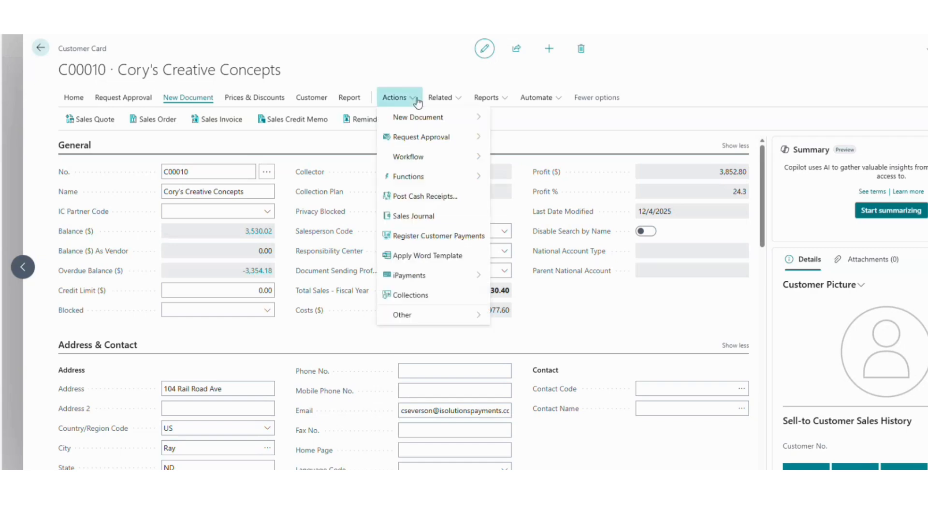
{"action": "left_click", "coordinate": [419, 295]}
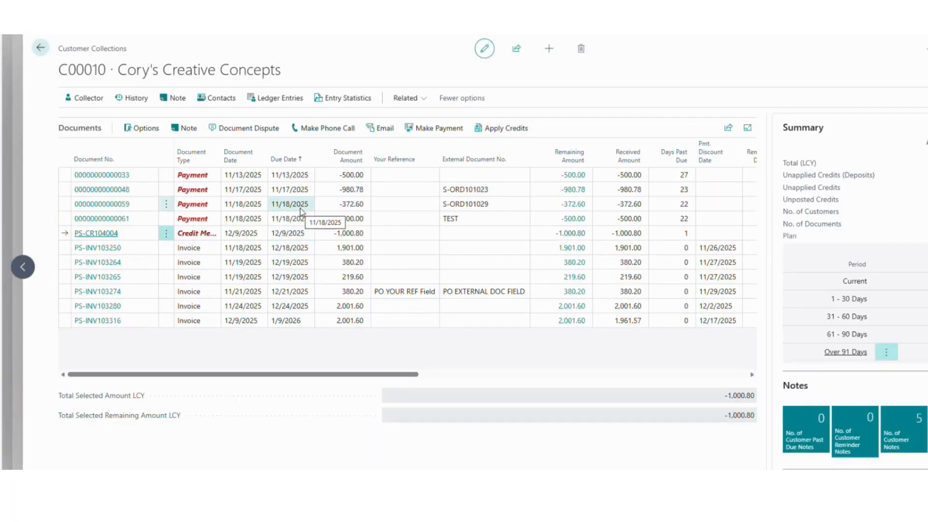
{"action": "left_click", "coordinate": [41, 48]}
- Open the customer's iPayments setup page under Related > Setup
{"action": "left_click", "coordinate": [415, 102]}
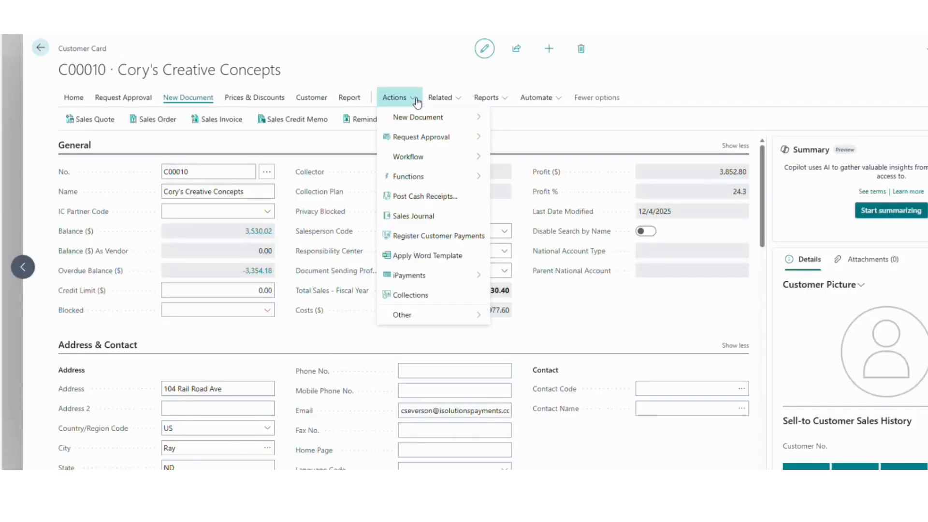
{"action": "left_click", "coordinate": [456, 98]}
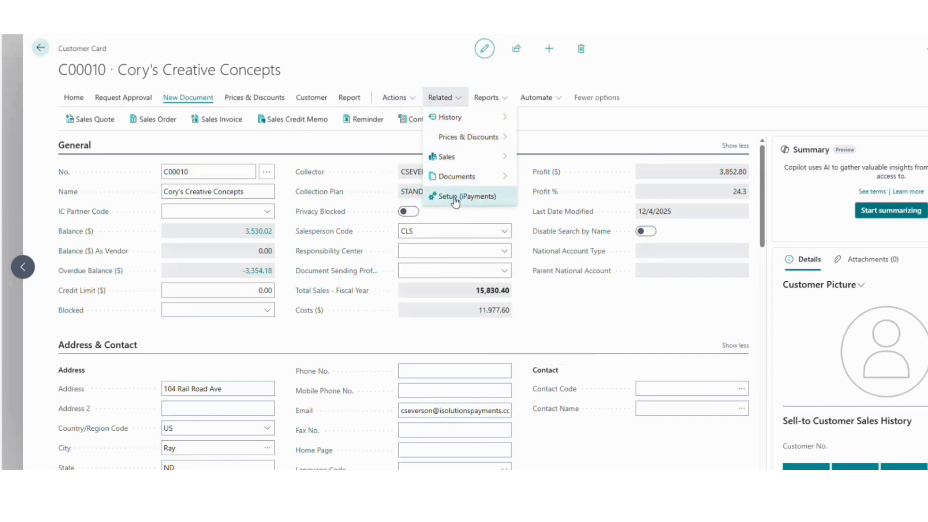
{"action": "left_click", "coordinate": [454, 196]}
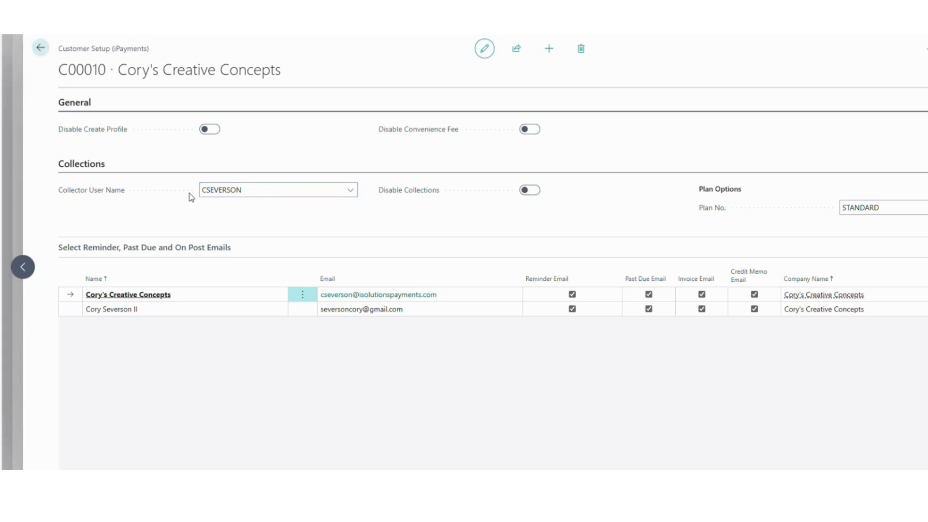
- Inspect the collector user name and STANDARD plan number, leaving both unchanged
{"action": "left_click", "coordinate": [248, 190]}
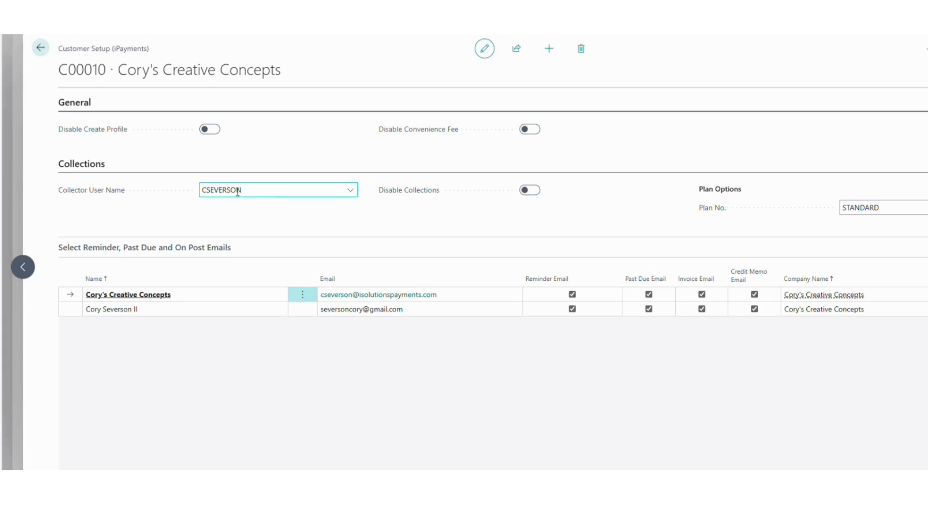
{"action": "left_click", "coordinate": [295, 200]}
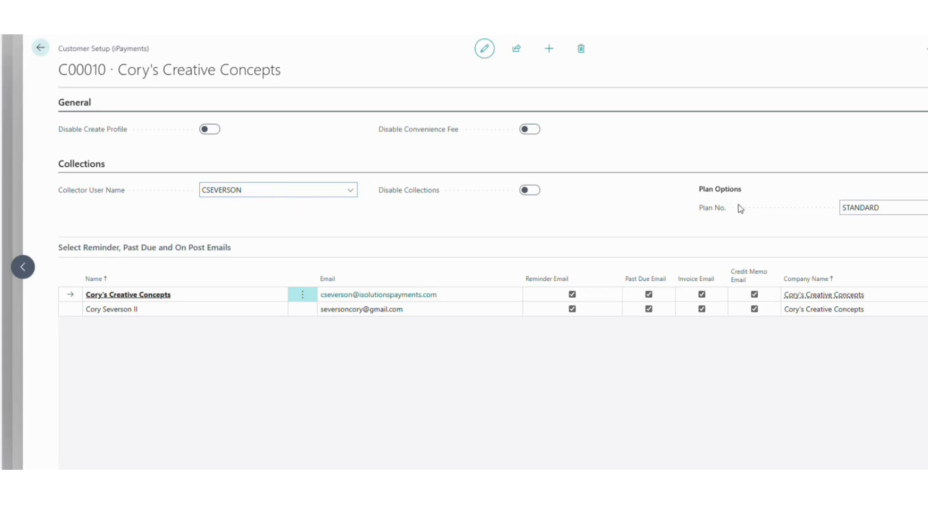
{"action": "left_click", "coordinate": [710, 213]}
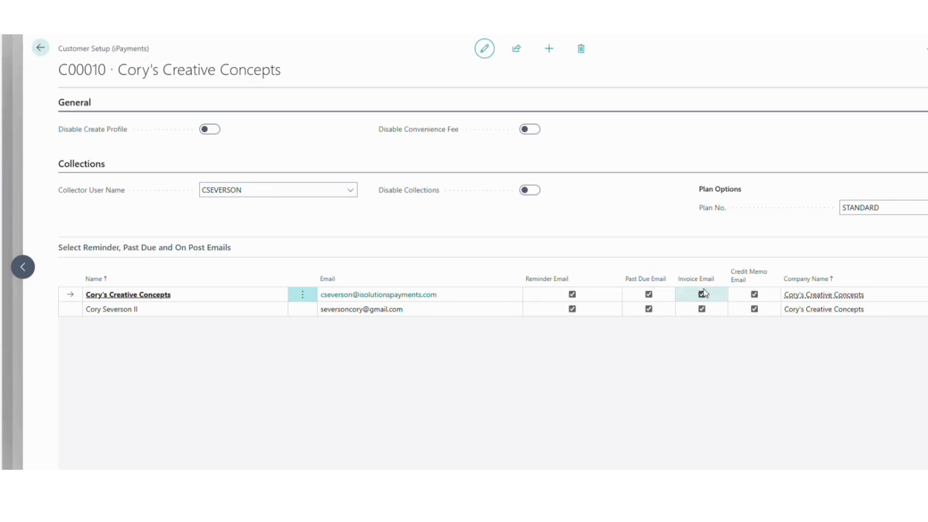
{"action": "mouse_move", "coordinate": [713, 277]}
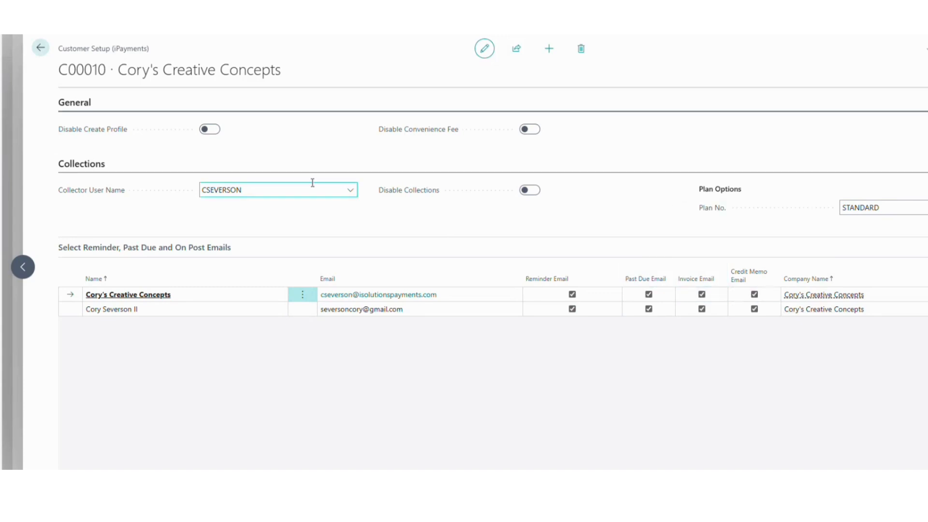
{"action": "left_click", "coordinate": [41, 52]}
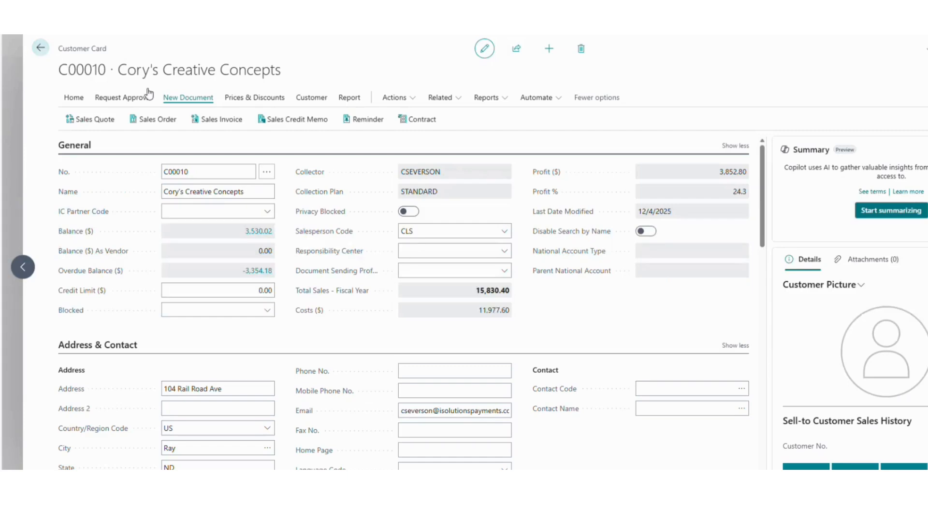
- Open Collection Manager (Advanced) and enable Show All in the Collector > Aging options
{"action": "left_click", "coordinate": [41, 49]}
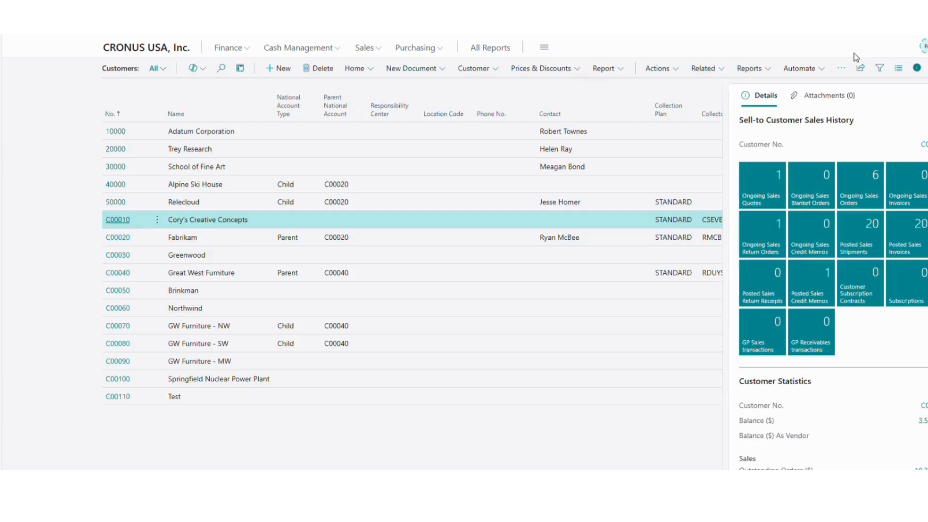
{"action": "left_click", "coordinate": [889, 37]}
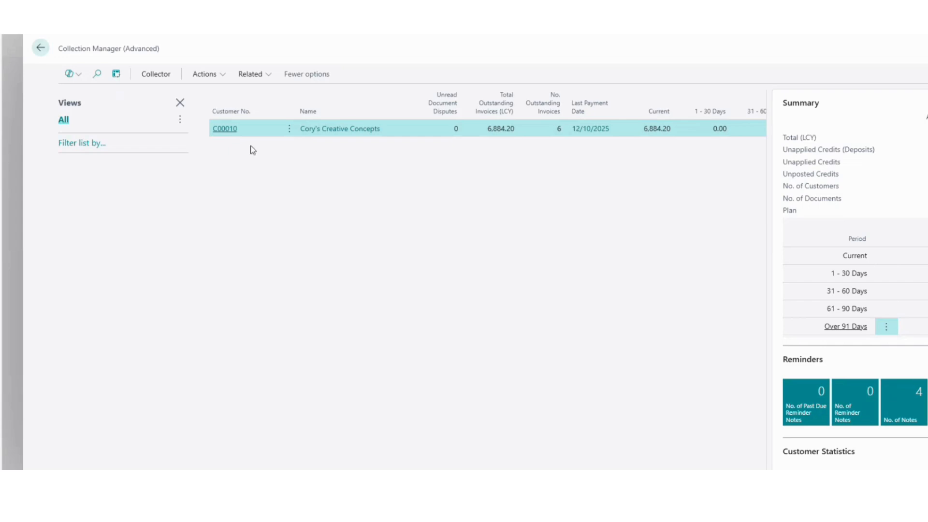
{"action": "left_click", "coordinate": [152, 77]}
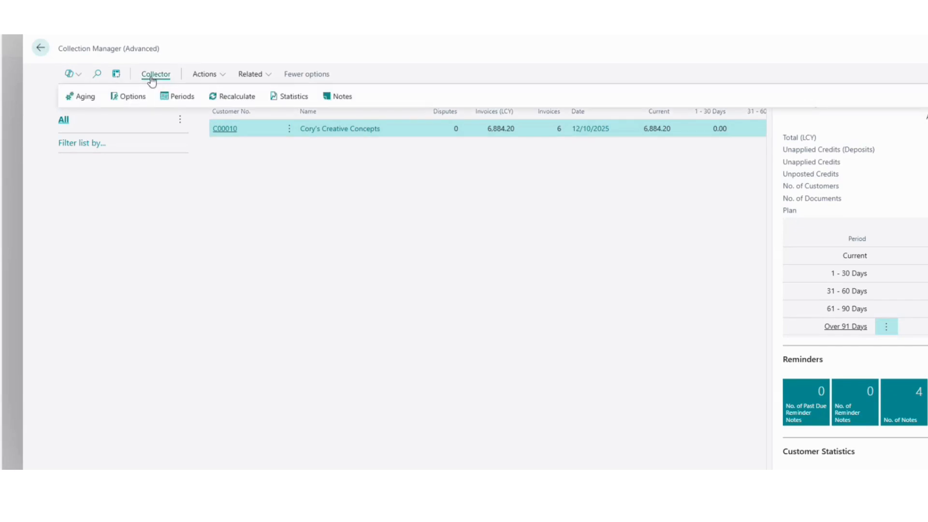
{"action": "left_click", "coordinate": [85, 96]}
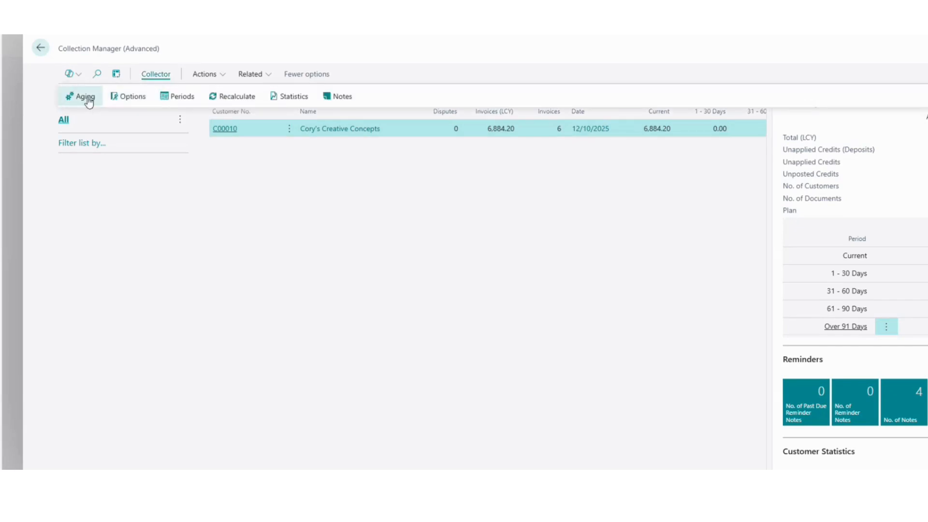
{"action": "left_click", "coordinate": [528, 286]}
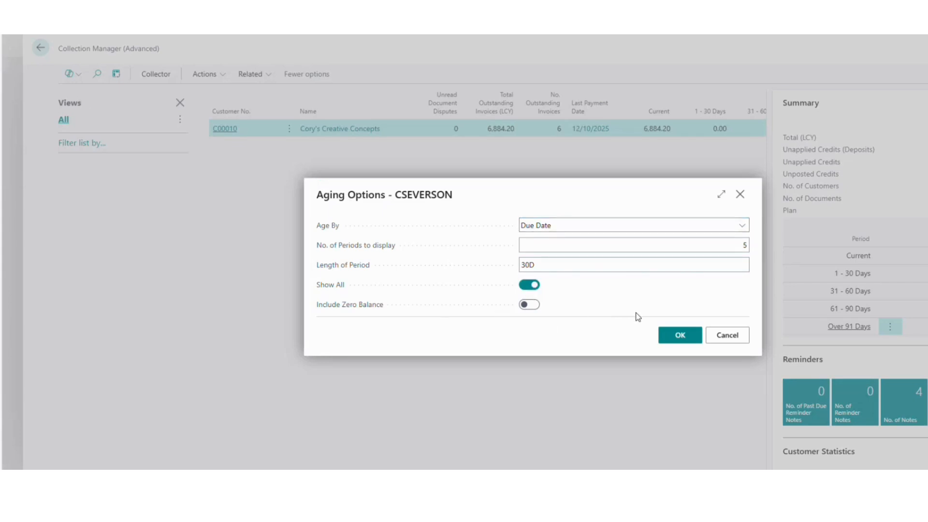
{"action": "left_click", "coordinate": [678, 336]}
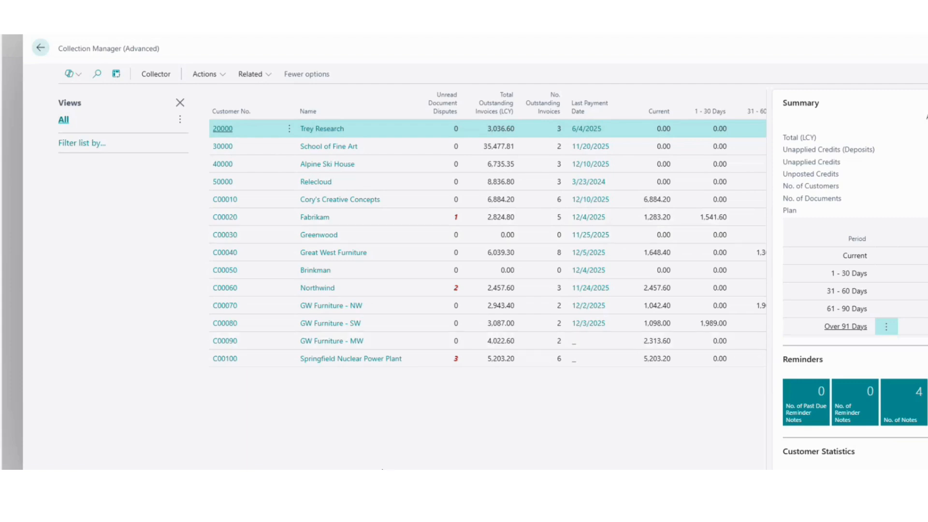
{"action": "scroll", "coordinate": [483, 242], "scroll_direction": "right", "scroll_amount": 5}
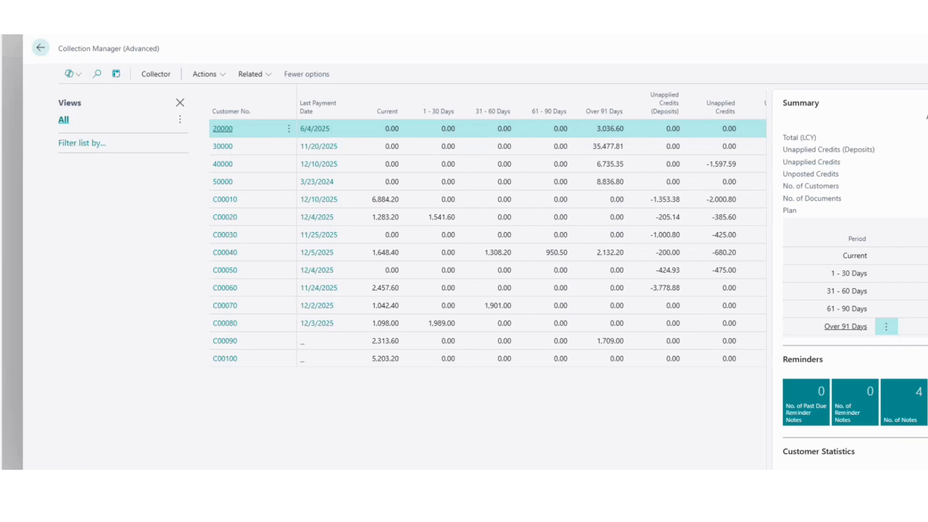
{"action": "scroll", "coordinate": [532, 242], "scroll_direction": "right", "scroll_amount": 5}
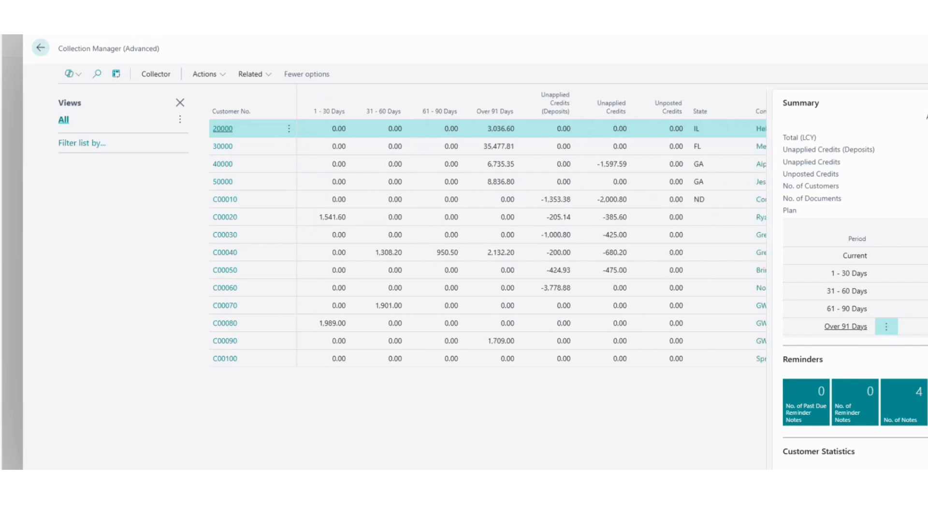
{"action": "scroll", "coordinate": [659, 171], "scroll_direction": "right", "scroll_amount": 6}
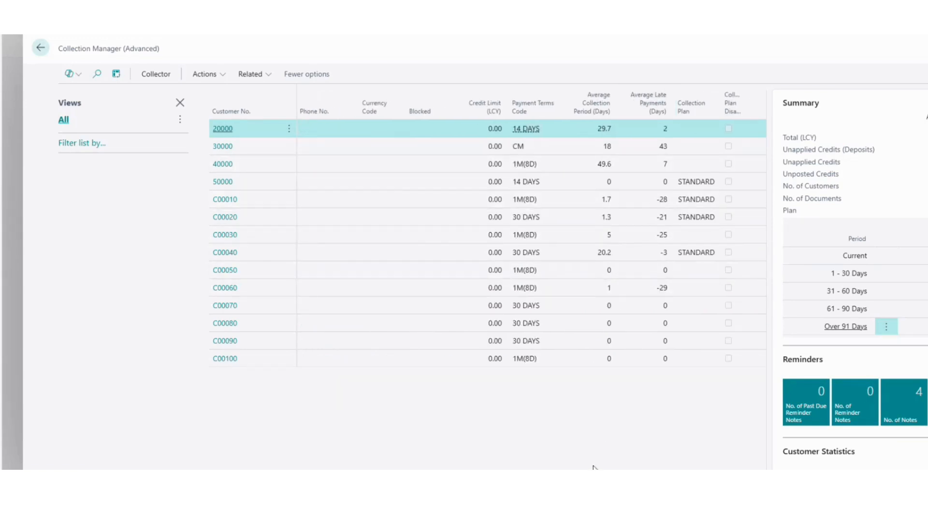
{"action": "scroll", "coordinate": [632, 201], "scroll_direction": "right", "scroll_amount": 5}
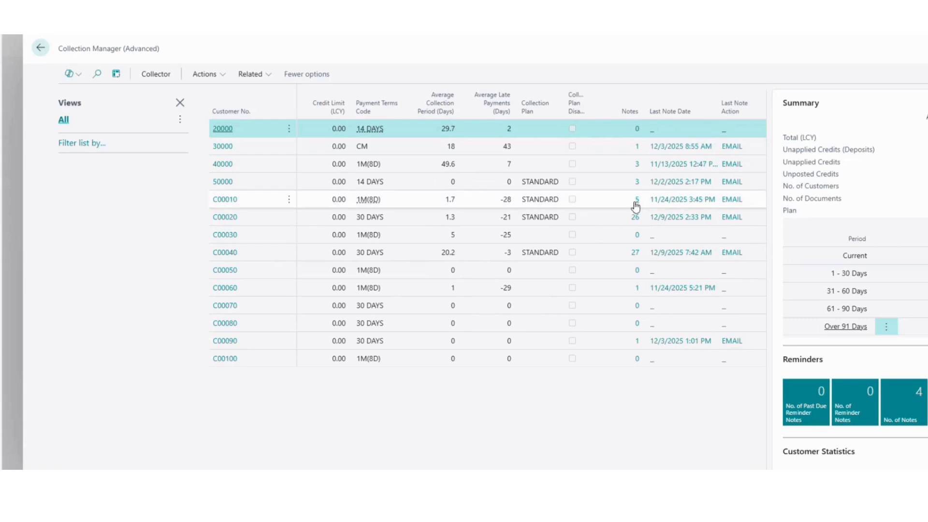
{"action": "left_click", "coordinate": [631, 200]}
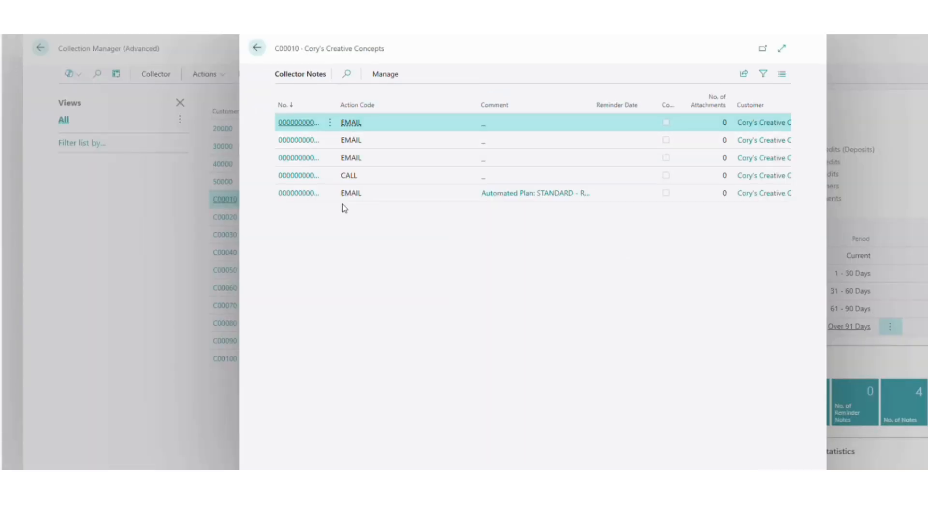
{"action": "left_click", "coordinate": [257, 47]}
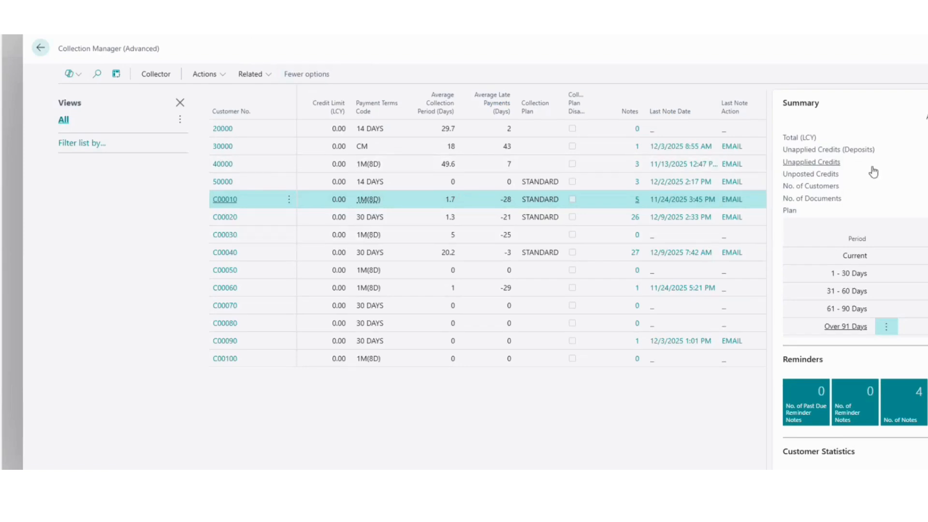
{"action": "scroll", "coordinate": [532, 232], "scroll_direction": "right", "scroll_amount": 5}
{"action": "scroll", "coordinate": [532, 232], "scroll_direction": "left", "scroll_amount": 8}
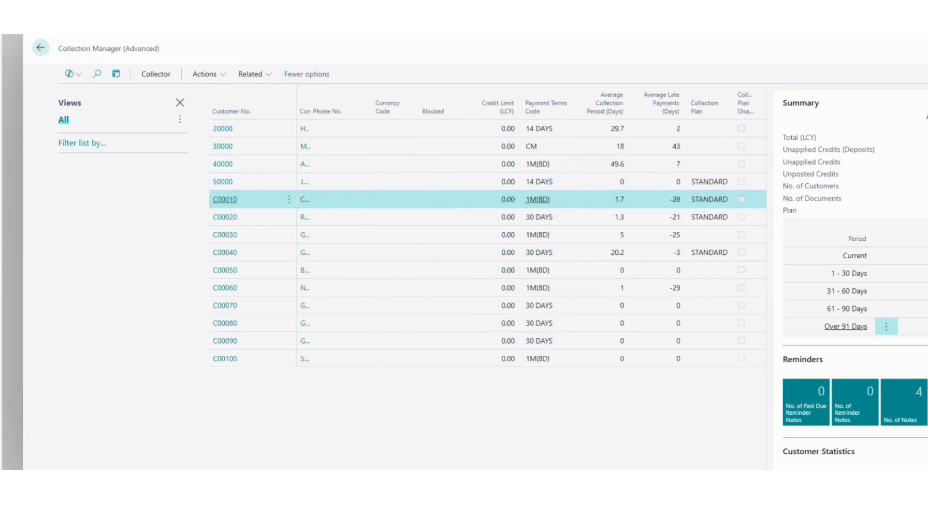
{"action": "scroll", "coordinate": [570, 389], "scroll_direction": "left", "scroll_amount": 5}
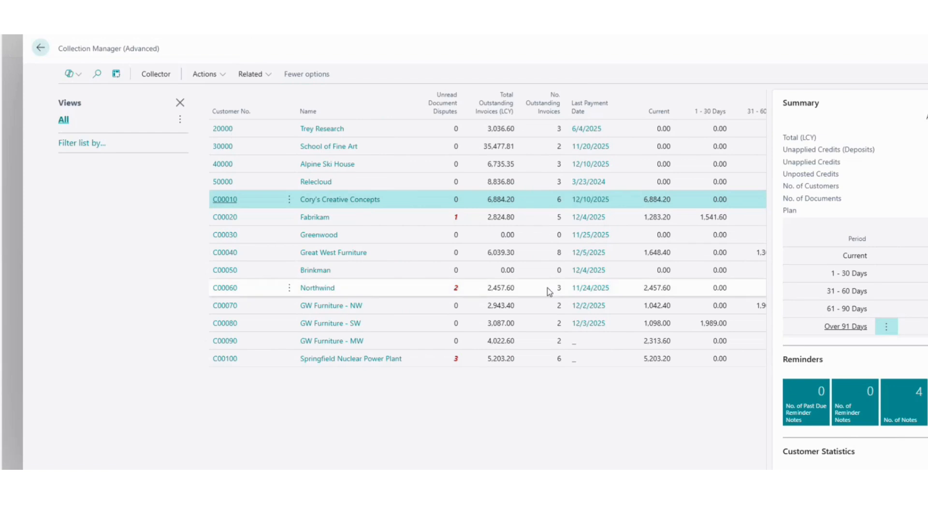
{"action": "scroll", "coordinate": [863, 225], "scroll_direction": "down", "scroll_amount": 1}
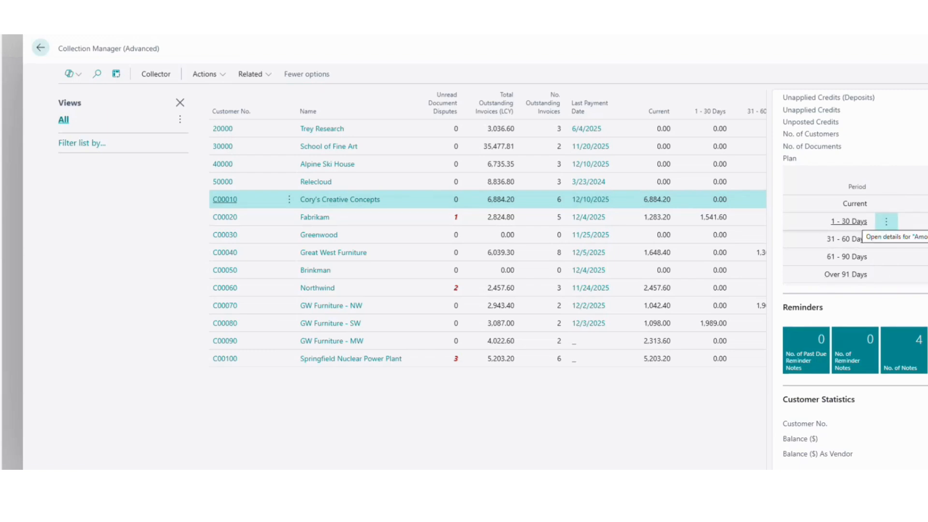
{"action": "left_click", "coordinate": [850, 222]}
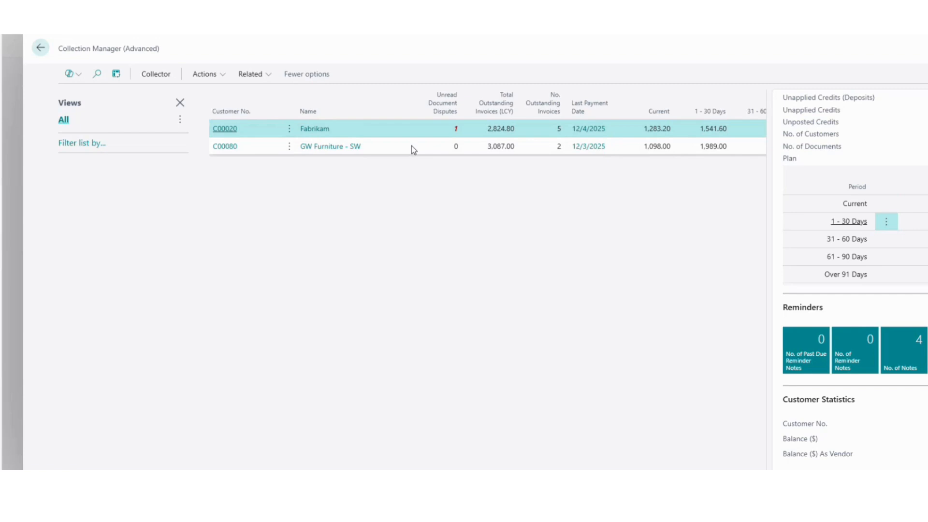
{"action": "scroll", "coordinate": [853, 290], "scroll_direction": "down", "scroll_amount": 1}
{"action": "scroll", "coordinate": [854, 278], "scroll_direction": "down", "scroll_amount": 2}
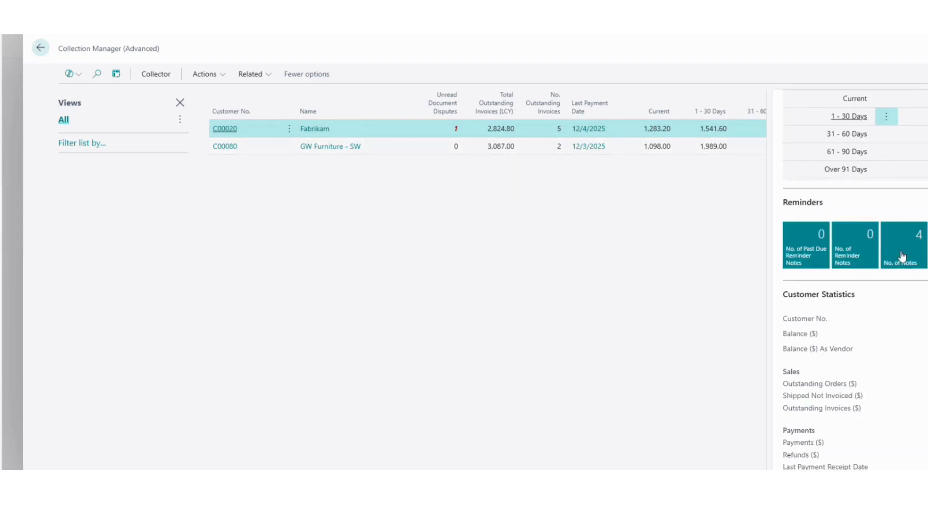
{"action": "left_click", "coordinate": [904, 250]}
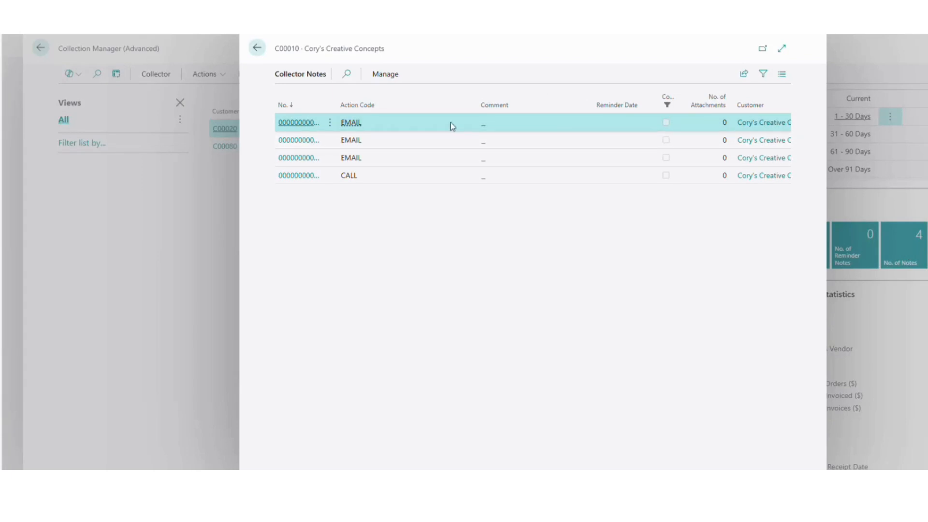
{"action": "left_click", "coordinate": [257, 47]}
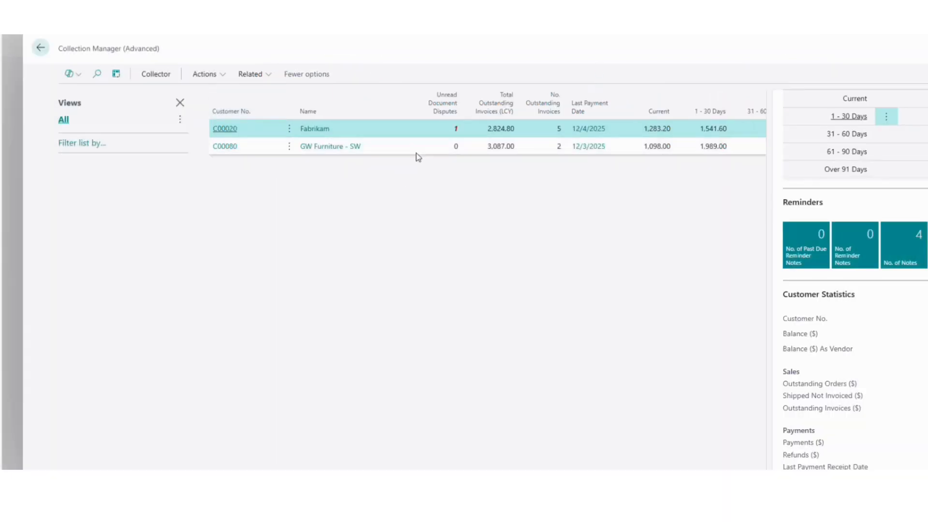
{"action": "scroll", "coordinate": [851, 279], "scroll_direction": "up", "scroll_amount": 3}
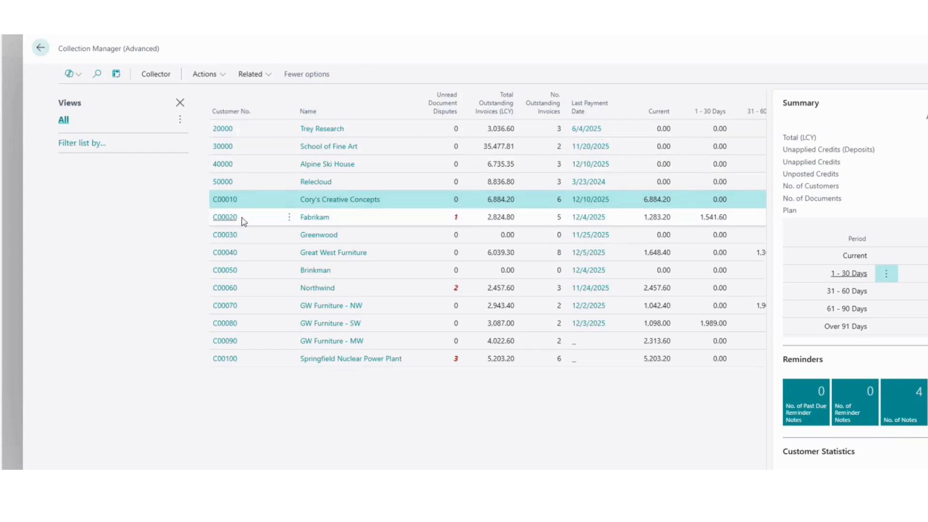
- Open Cory's Creative Concepts' collections page and start a multi-selection from invoice PS-INV103250
{"action": "left_click", "coordinate": [227, 199]}
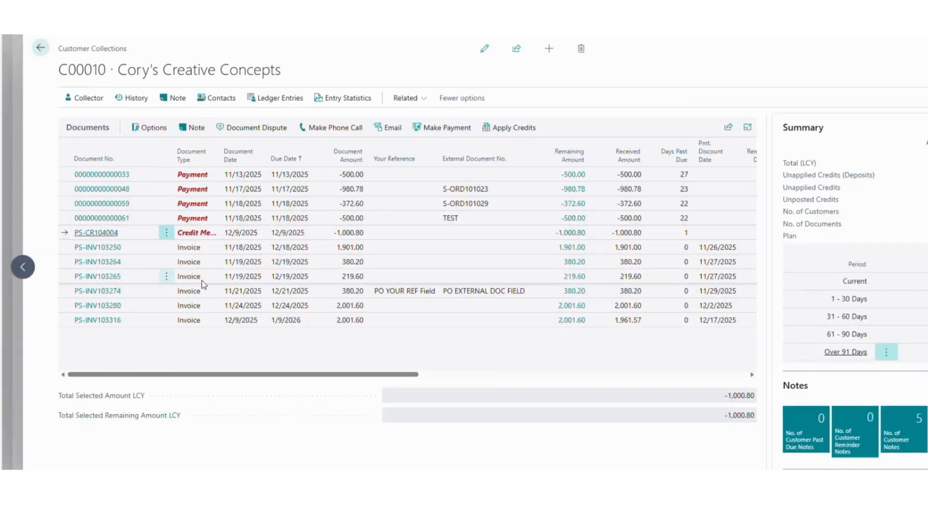
{"action": "left_click", "coordinate": [166, 248]}
{"action": "left_click", "coordinate": [156, 265]}
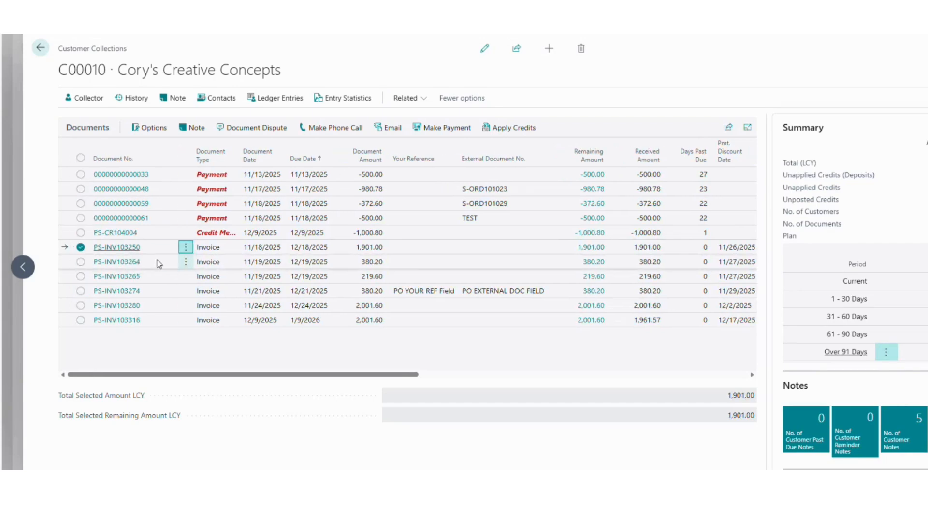
{"action": "left_click", "coordinate": [186, 218]}
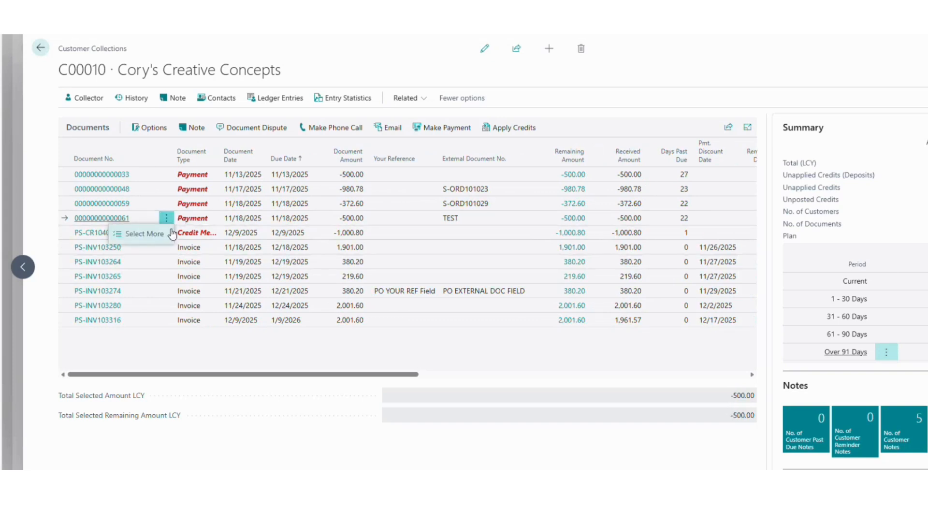
{"action": "left_click", "coordinate": [145, 233]}
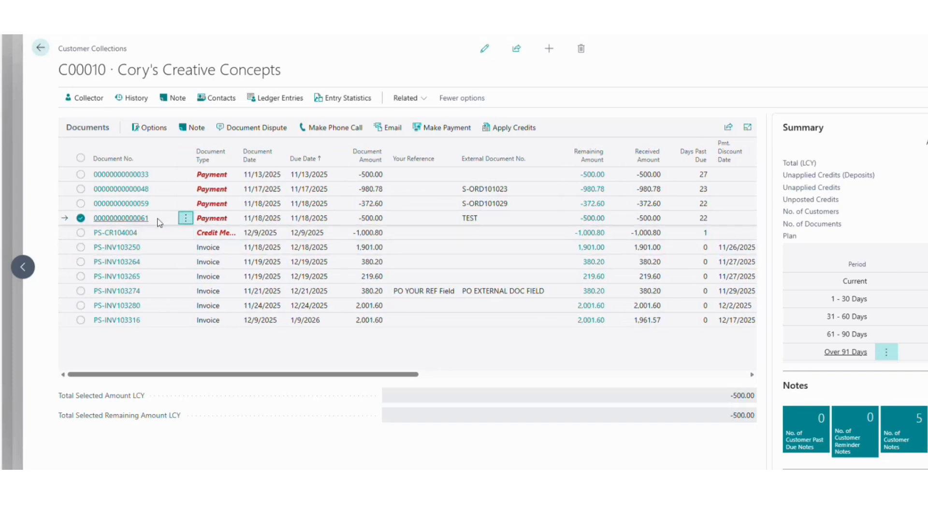
{"action": "left_click", "coordinate": [80, 247]}
{"action": "left_click", "coordinate": [81, 261]}
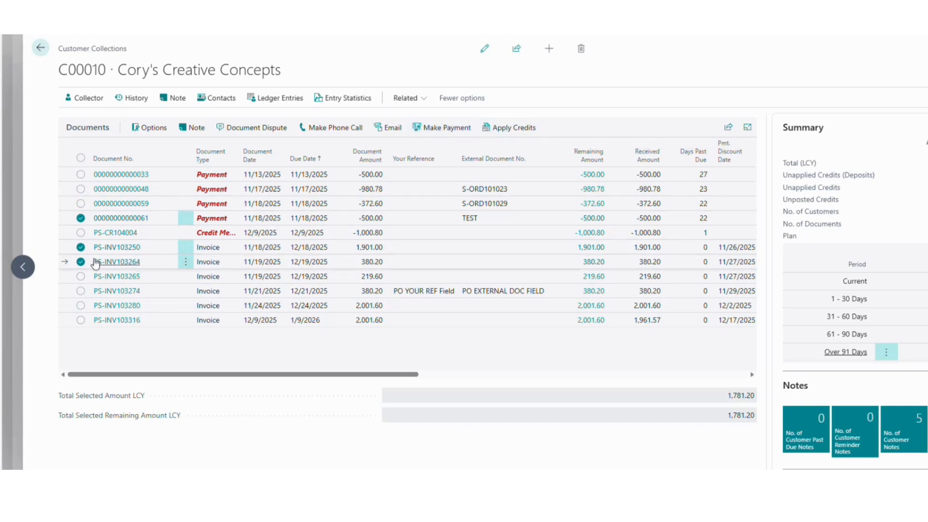
{"action": "left_click", "coordinate": [81, 261]}
{"action": "left_click", "coordinate": [80, 250]}
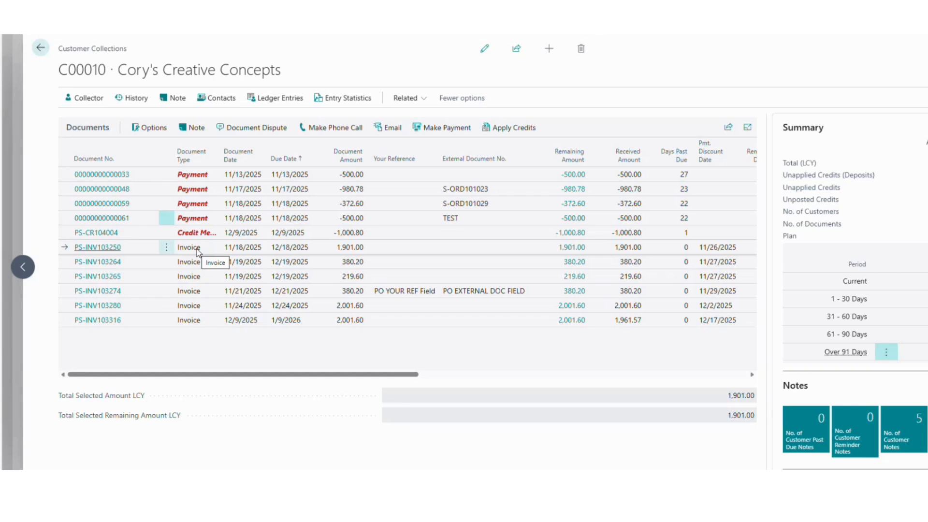
{"action": "left_click", "coordinate": [150, 128]}
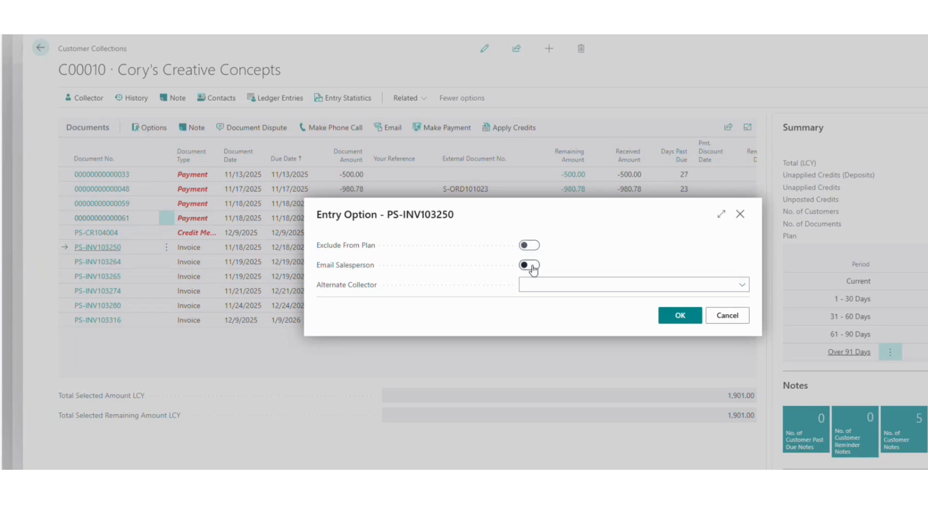
{"action": "left_click", "coordinate": [550, 287]}
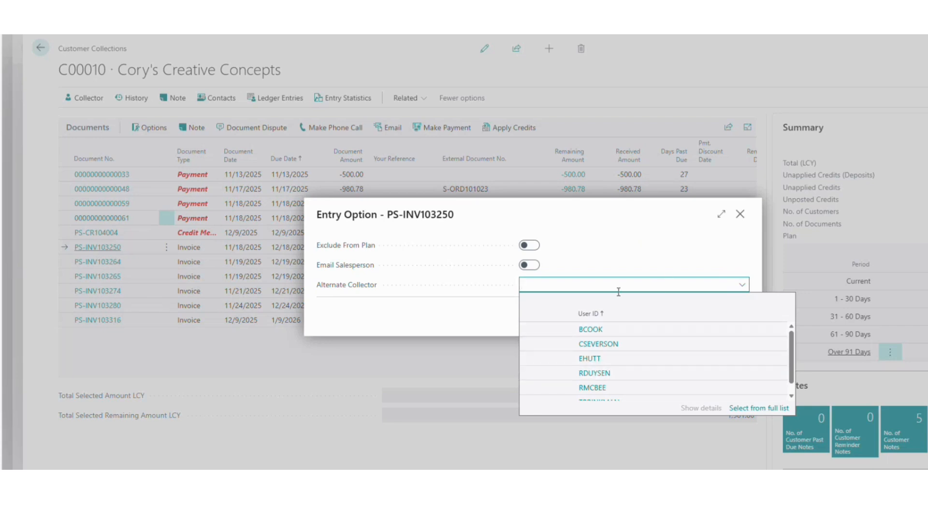
{"action": "left_click", "coordinate": [740, 215]}
{"action": "left_click", "coordinate": [739, 216]}
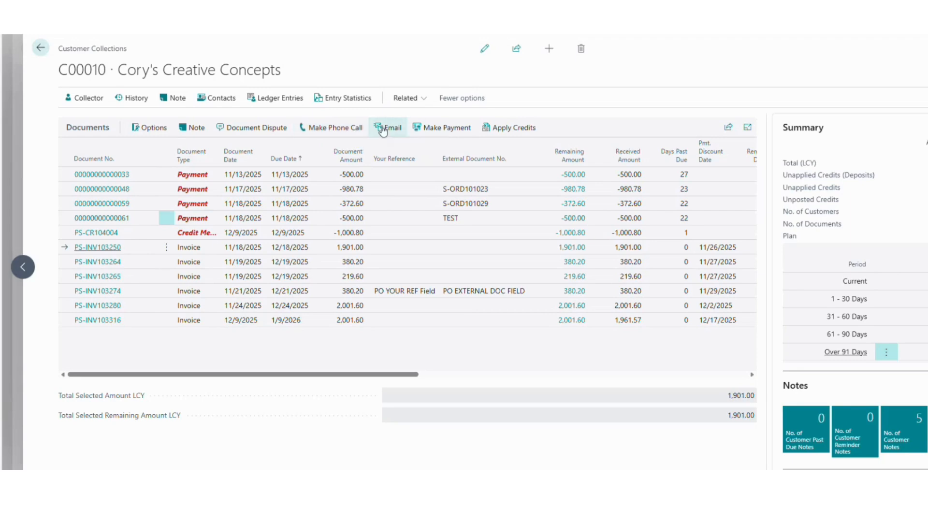
- Select invoices PS-INV103264, PS-INV103265 and PS-INV103274 after clearing an earlier trial selection
{"action": "left_click", "coordinate": [166, 247]}
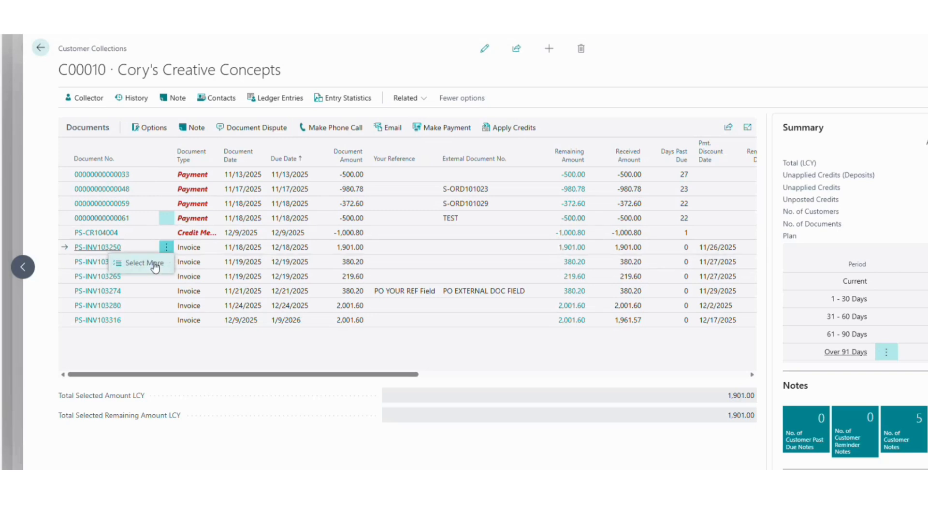
{"action": "left_click", "coordinate": [155, 265]}
{"action": "left_click", "coordinate": [80, 261]}
{"action": "left_click", "coordinate": [80, 218]}
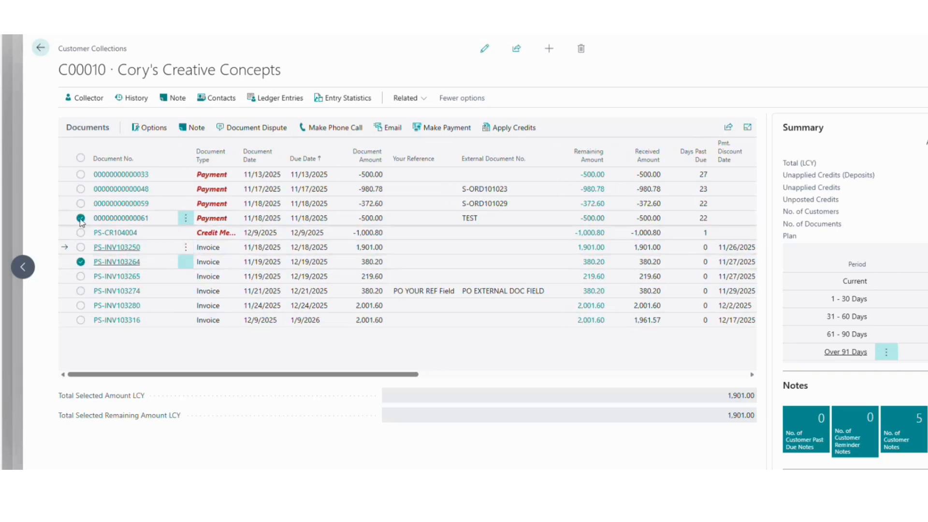
{"action": "left_click", "coordinate": [81, 261]}
{"action": "left_click", "coordinate": [164, 261]}
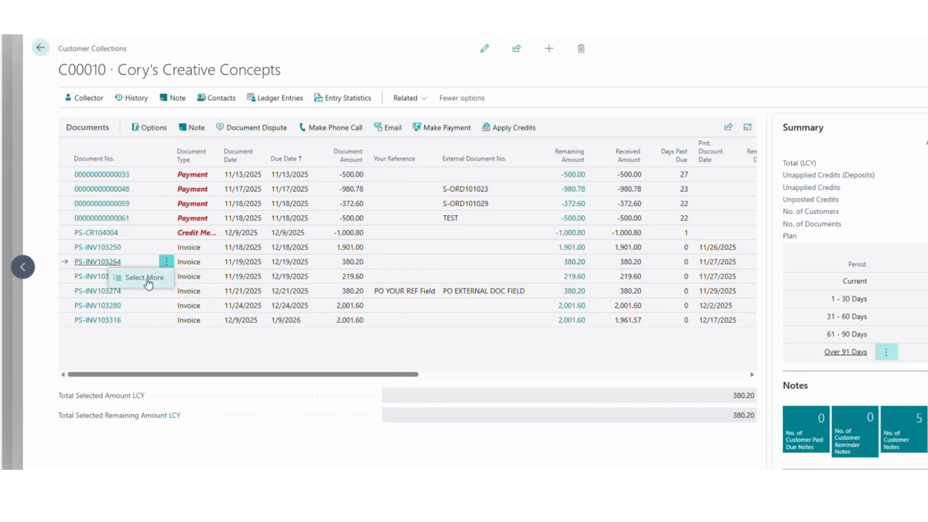
{"action": "left_click", "coordinate": [147, 279]}
{"action": "left_click", "coordinate": [80, 276]}
{"action": "left_click", "coordinate": [80, 290]}
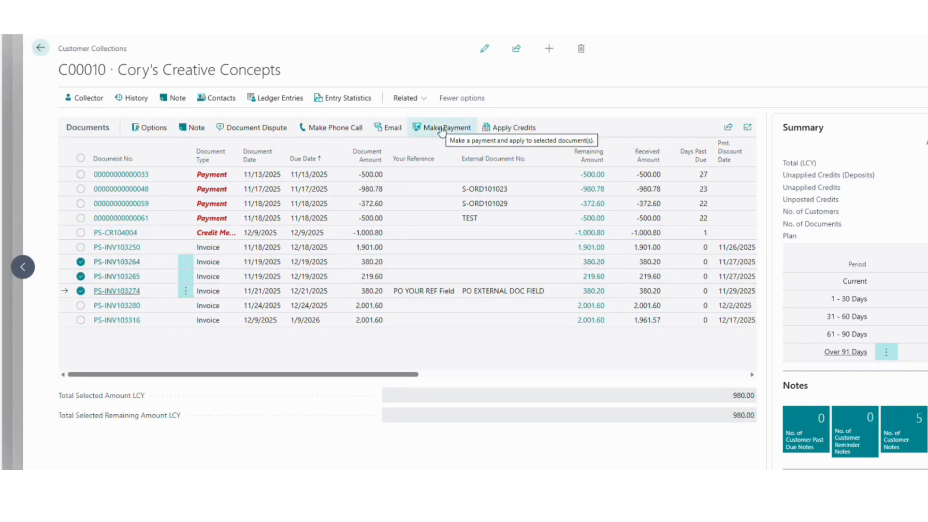
- Draft a collection email for the selected invoices using the 1 TO 30 template to the customer contact
{"action": "left_click", "coordinate": [387, 128]}
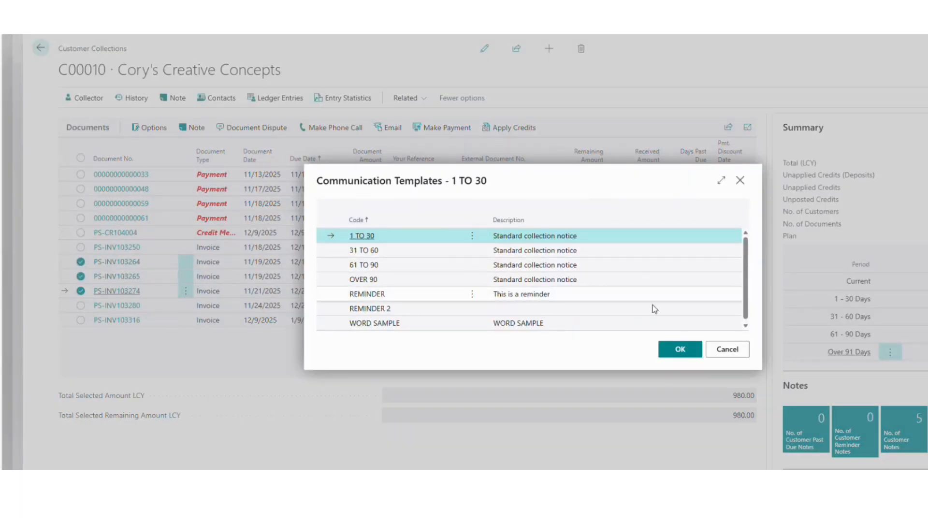
{"action": "left_click", "coordinate": [681, 350]}
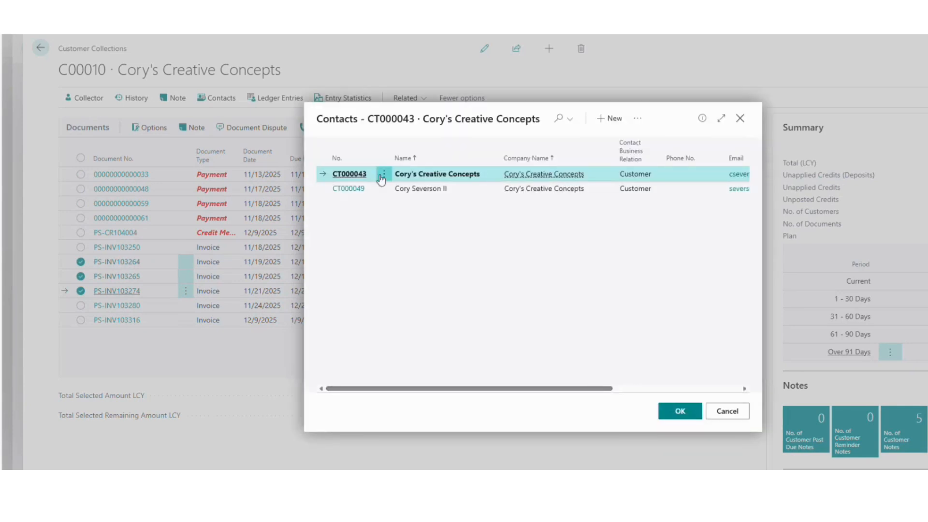
{"action": "left_click", "coordinate": [695, 407]}
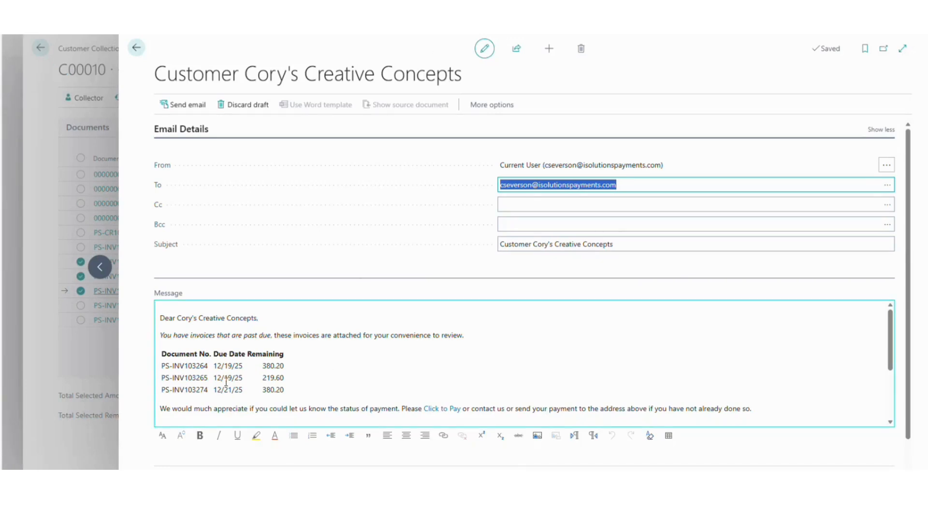
{"action": "scroll", "coordinate": [341, 374], "scroll_direction": "down", "scroll_amount": 3}
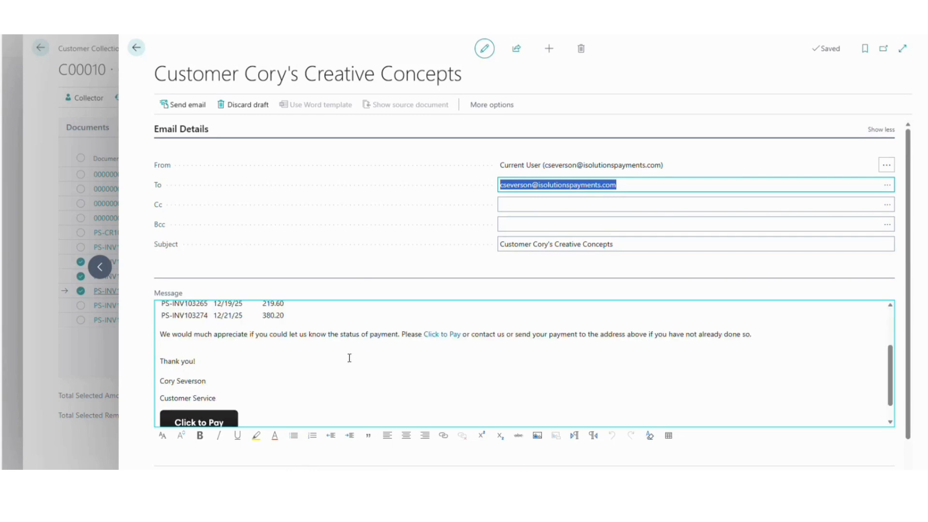
{"action": "mouse_move", "coordinate": [442, 315]}
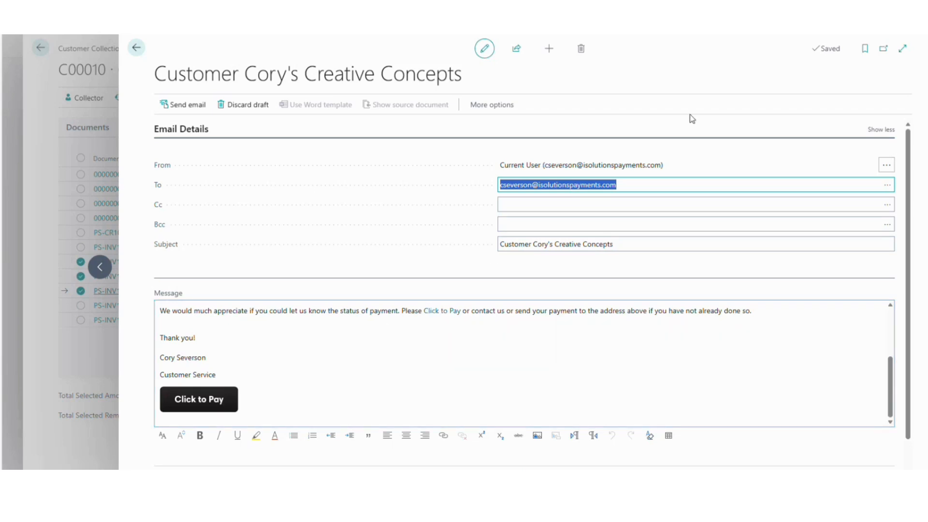
- Discard the unsent collection email and return to the Collection Manager customer list
{"action": "left_click", "coordinate": [136, 47]}
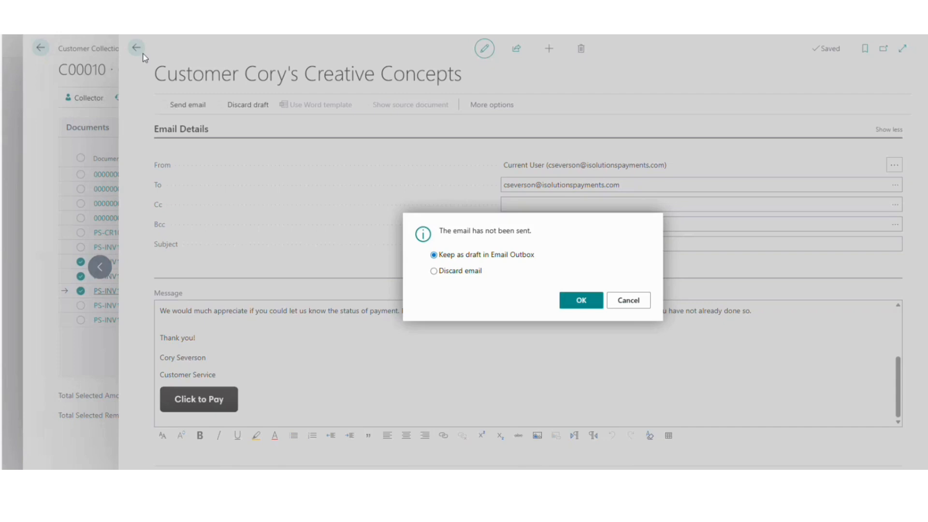
{"action": "left_click", "coordinate": [442, 271]}
{"action": "left_click", "coordinate": [575, 304]}
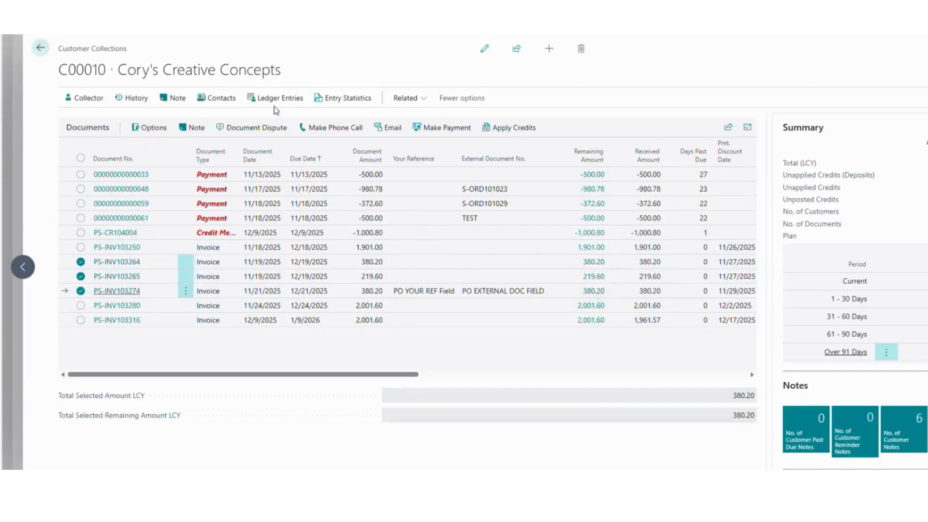
{"action": "left_click", "coordinate": [41, 47]}
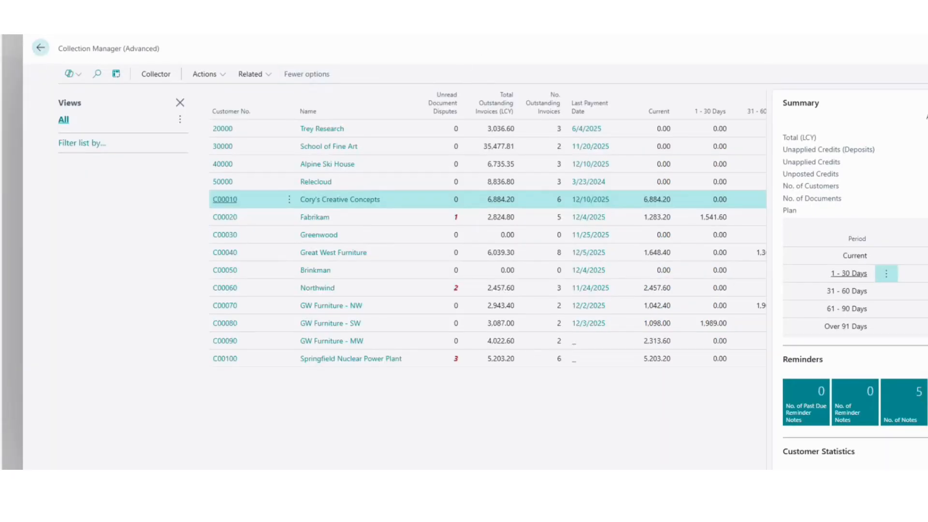
- Search 'collection setup' and open the Collection Management Setup page
{"action": "key", "text": "alt+q"}
{"action": "type", "text": "co"}
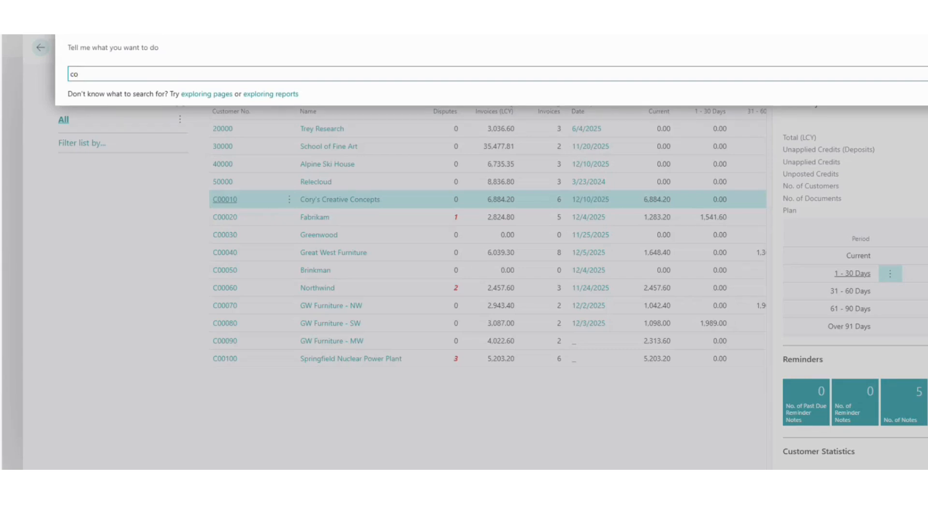
{"action": "type", "text": "llection "}
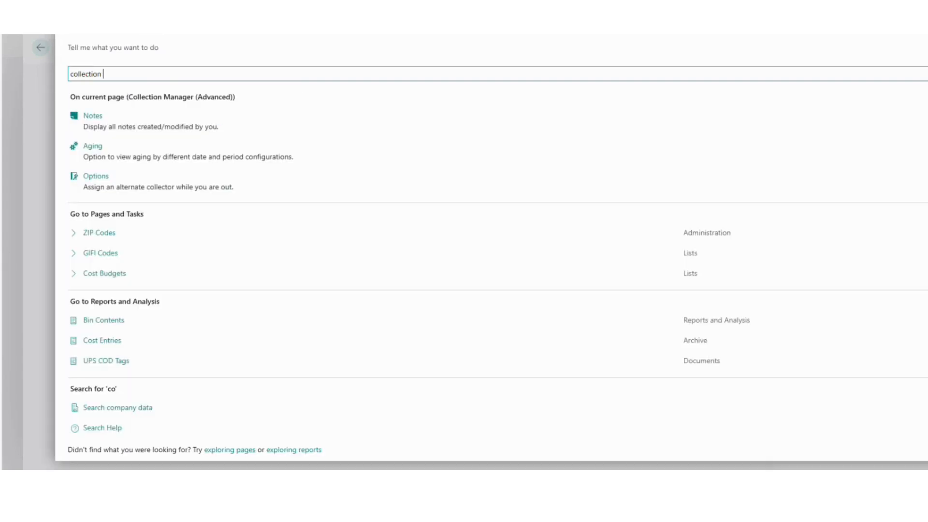
{"action": "type", "text": "setup"}
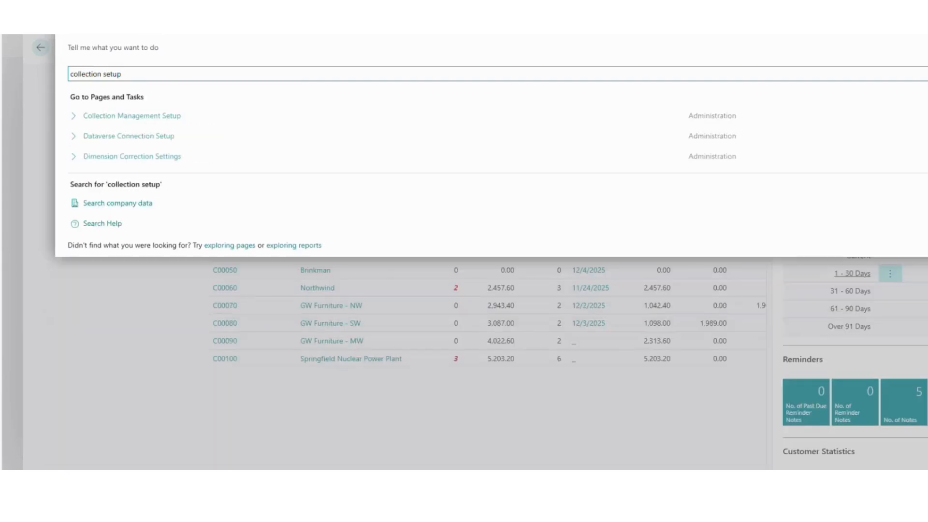
{"action": "left_click", "coordinate": [169, 116]}
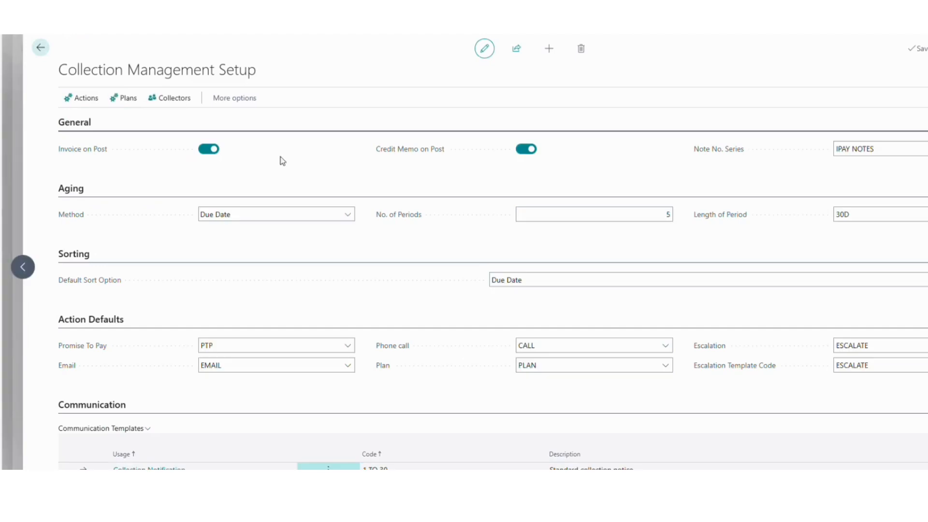
{"action": "scroll", "coordinate": [280, 157], "scroll_direction": "down", "scroll_amount": 2}
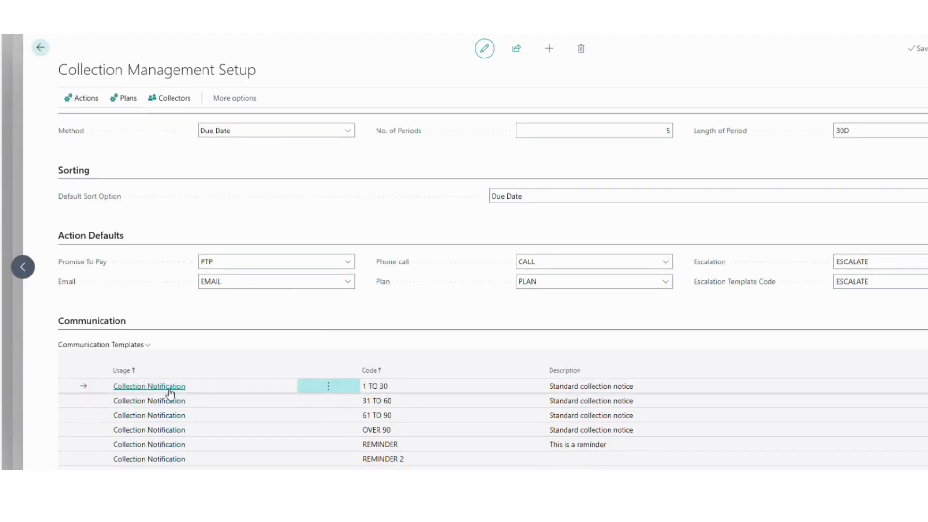
- Review the 1 TO 30 communication template, then list the collection plans
{"action": "left_click", "coordinate": [181, 389]}
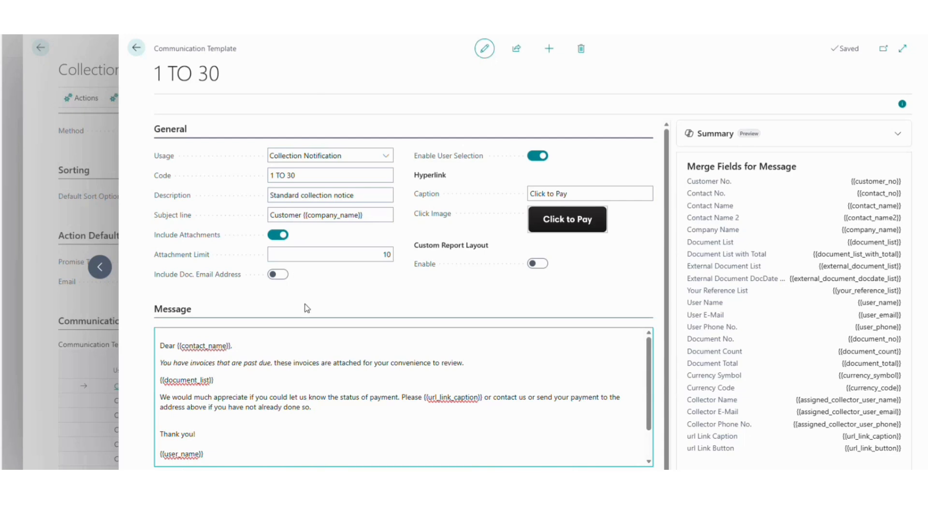
{"action": "left_click", "coordinate": [138, 48]}
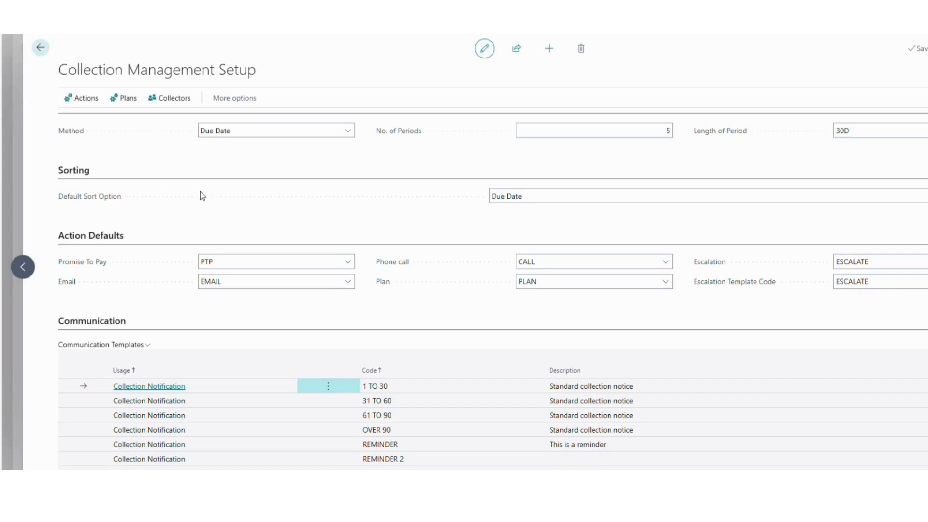
{"action": "left_click", "coordinate": [125, 98]}
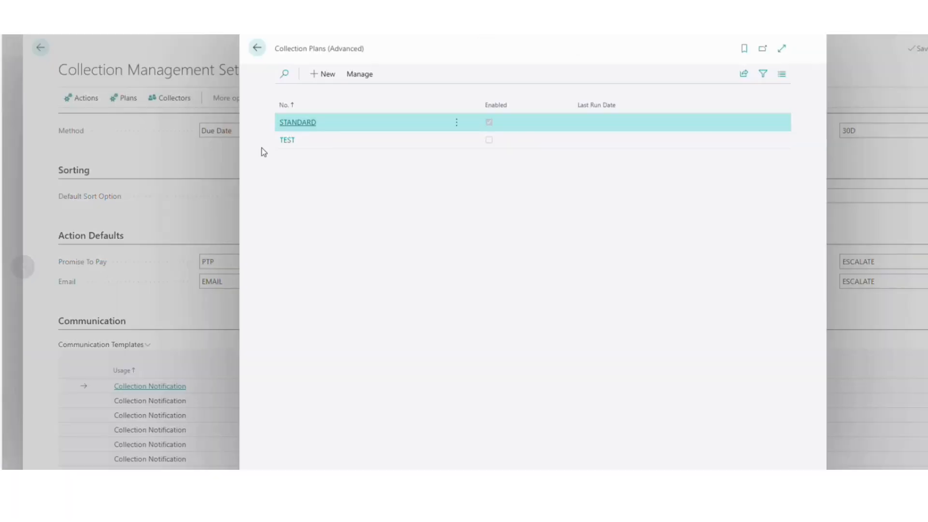
- Review the STANDARD plan's five aging-range plan templates and go back to setup
{"action": "left_click", "coordinate": [297, 122]}
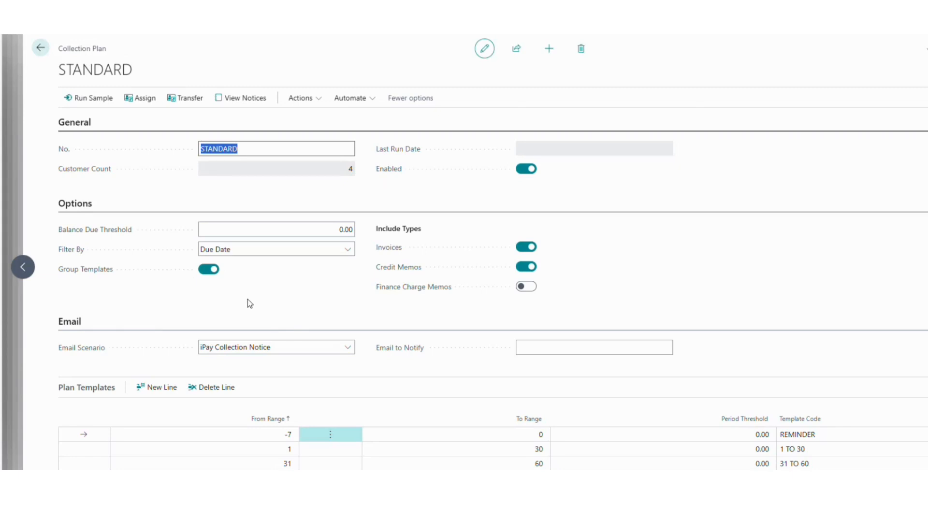
{"action": "scroll", "coordinate": [249, 304], "scroll_direction": "down", "scroll_amount": 1}
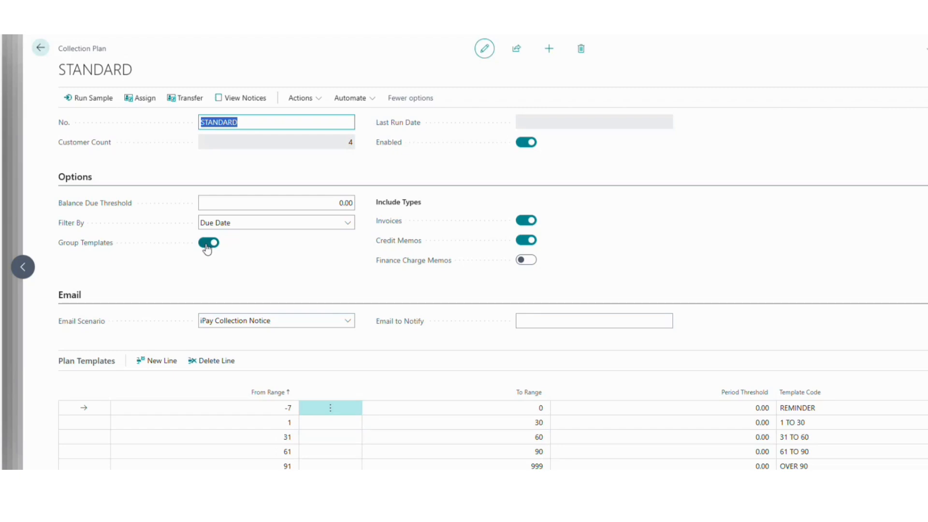
{"action": "left_click", "coordinate": [41, 48]}
- Leave the collection plans and open the customer's collections page from the Collection Manager list
{"action": "left_click", "coordinate": [257, 48]}
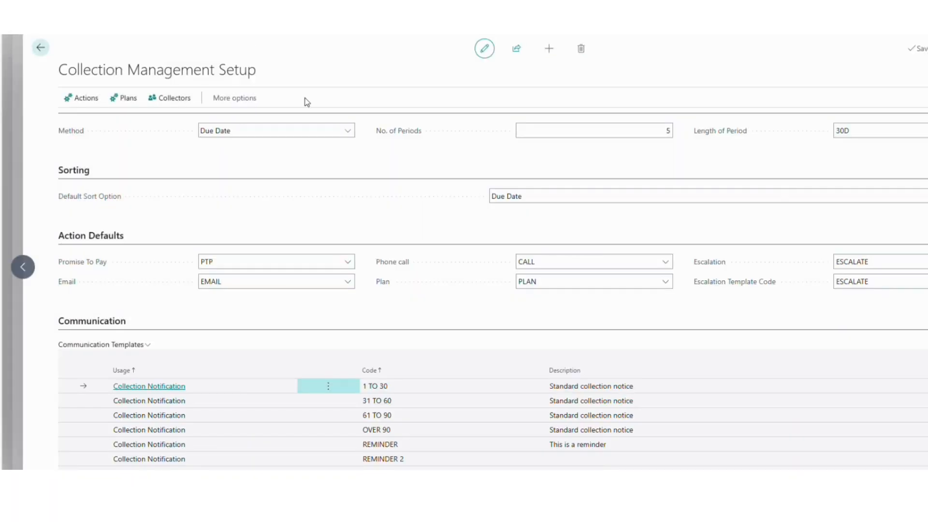
{"action": "left_click", "coordinate": [39, 48]}
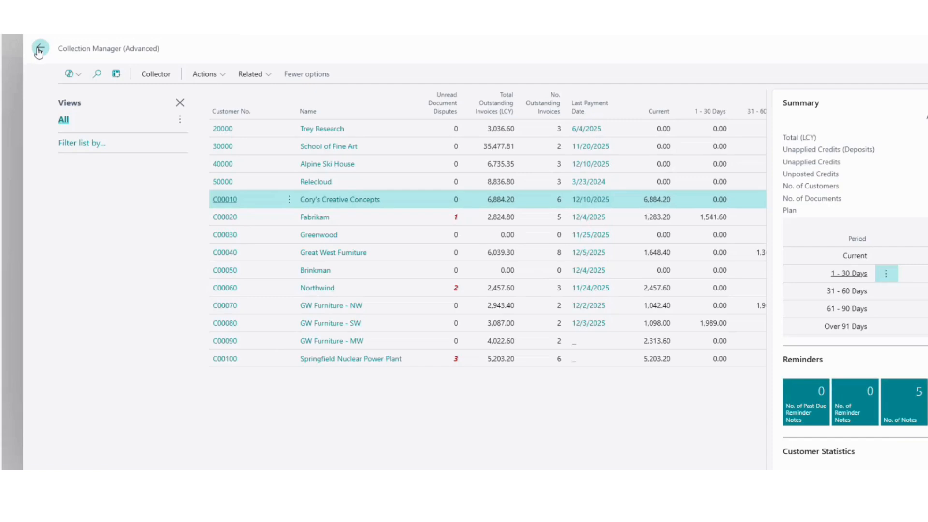
{"action": "left_click", "coordinate": [225, 200]}
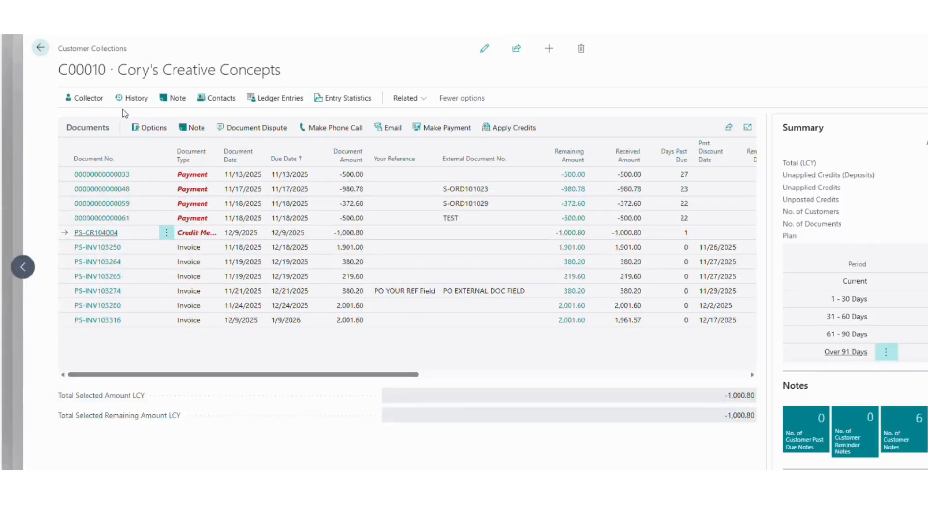
- Widen the customer's aging to 8 periods of 30D, then go back to the Collection Manager list
{"action": "left_click", "coordinate": [85, 98]}
{"action": "left_click", "coordinate": [82, 118]}
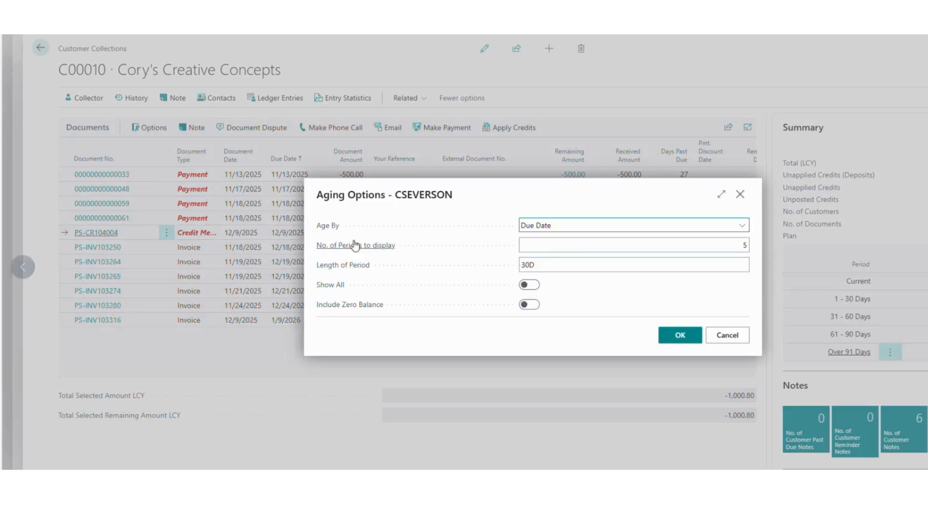
{"action": "left_click", "coordinate": [628, 244]}
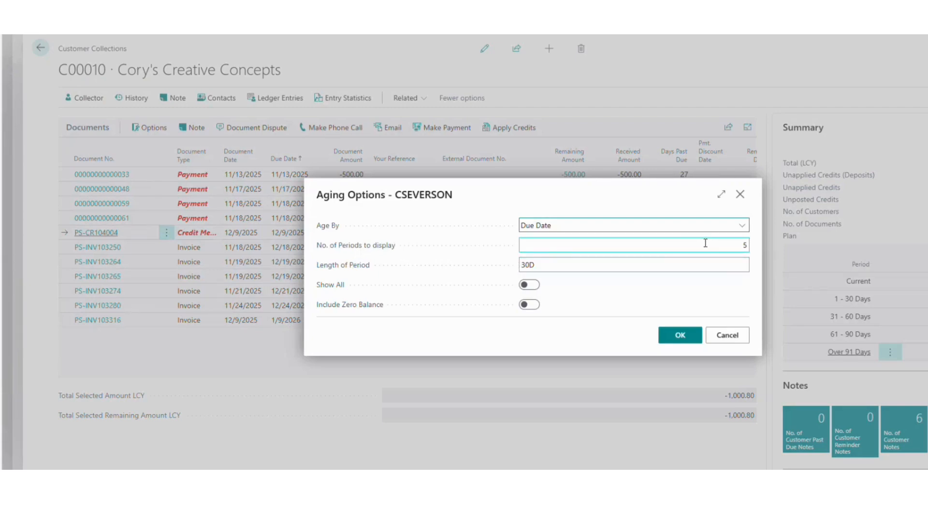
{"action": "double_click", "coordinate": [707, 243]}
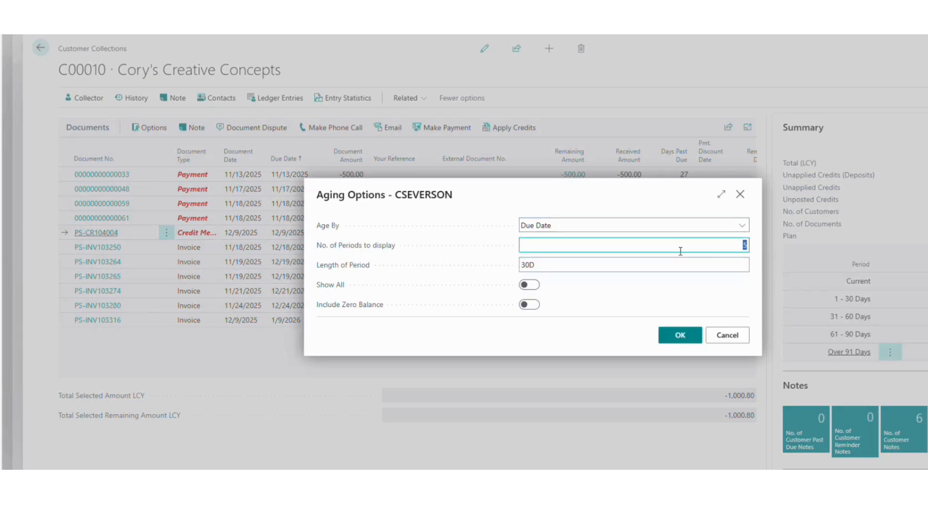
{"action": "type", "text": "8"}
{"action": "key", "text": "Tab"}
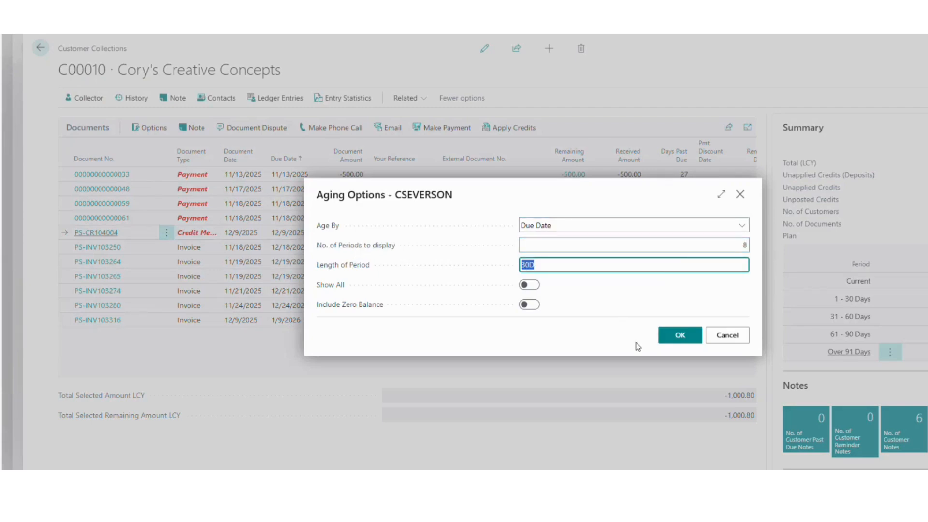
{"action": "left_click", "coordinate": [676, 337]}
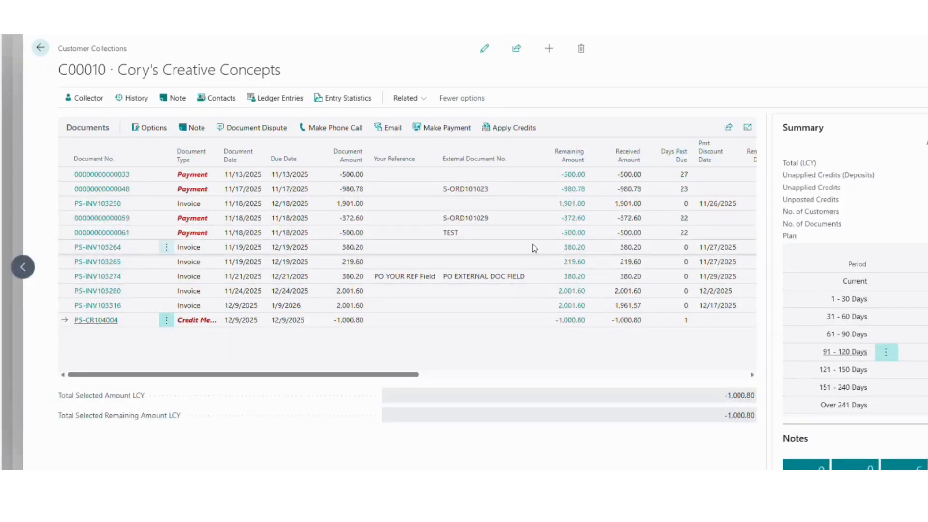
{"action": "left_click_drag", "start_coordinate": [379, 379], "coordinate": [594, 376]}
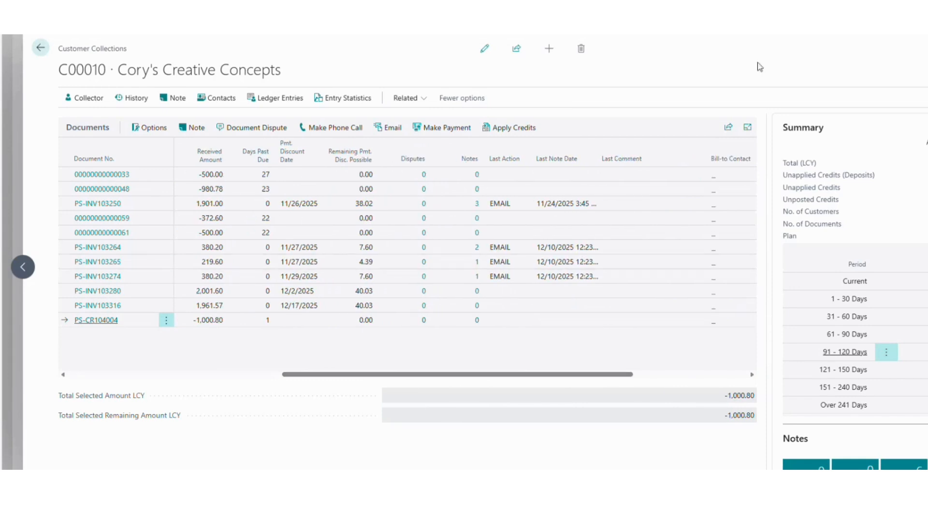
{"action": "left_click", "coordinate": [41, 48]}
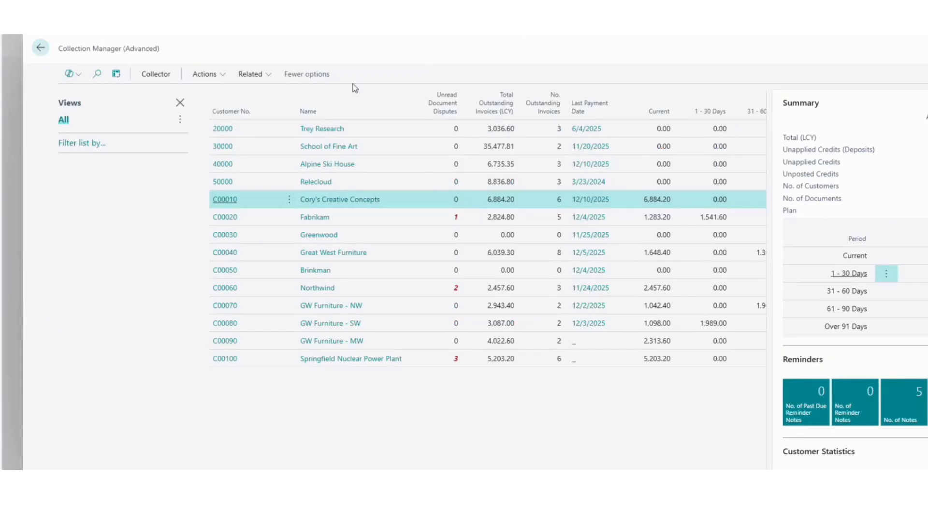
- Age the Collection Manager list over 8 periods and scroll right to the new 91–240 Days columns
{"action": "left_click", "coordinate": [156, 74]}
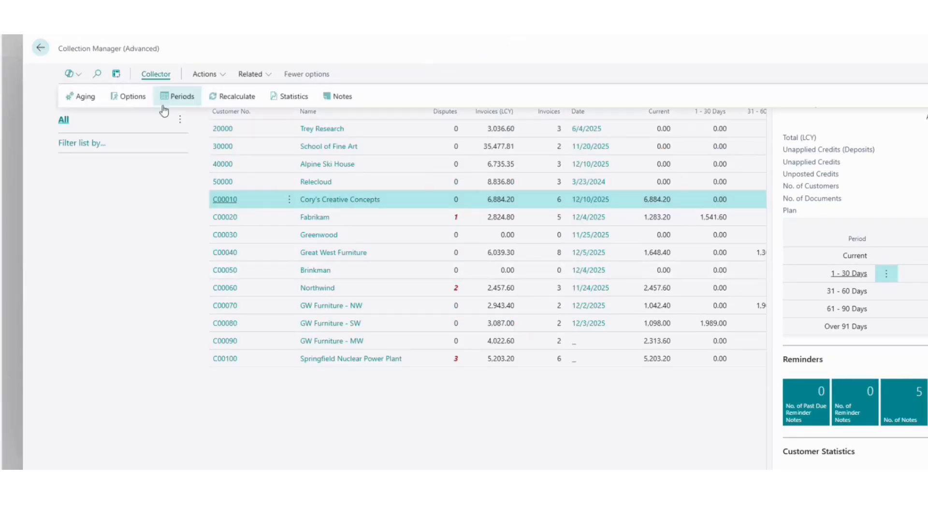
{"action": "left_click", "coordinate": [92, 99]}
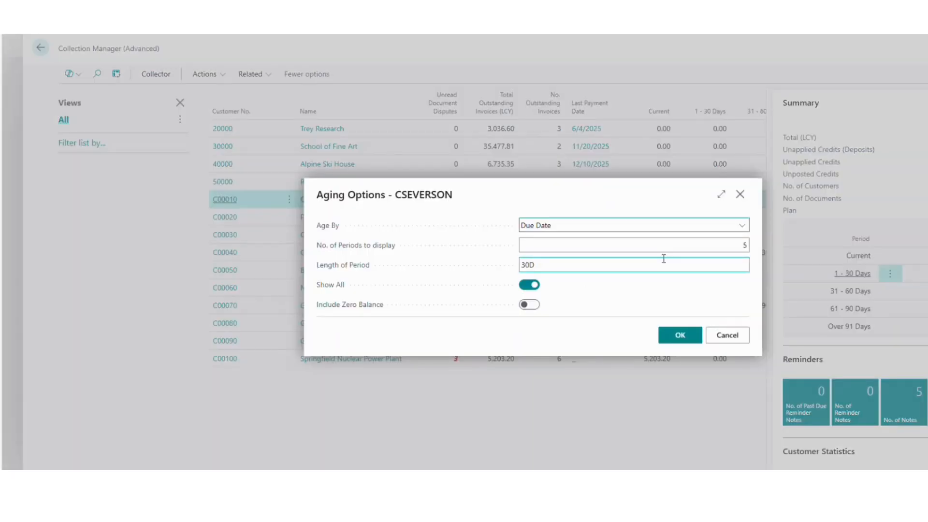
{"action": "left_click", "coordinate": [744, 246]}
{"action": "type", "text": "8"}
{"action": "key", "text": "Tab"}
{"action": "left_click", "coordinate": [677, 335]}
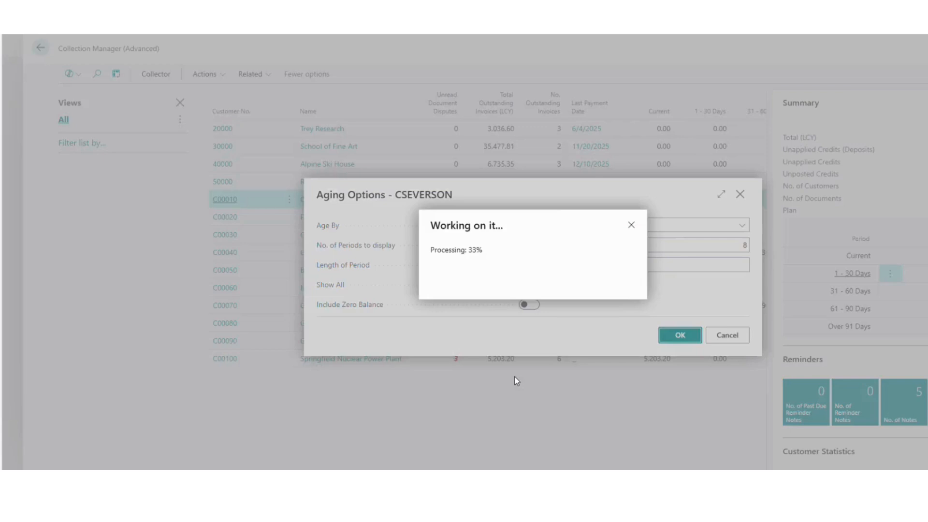
{"action": "scroll", "coordinate": [484, 241], "scroll_direction": "right", "scroll_amount": 5}
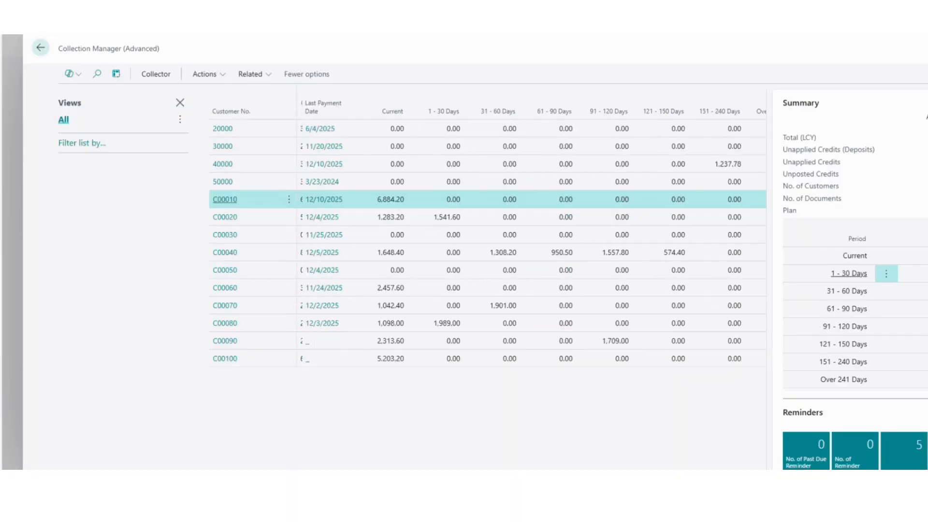